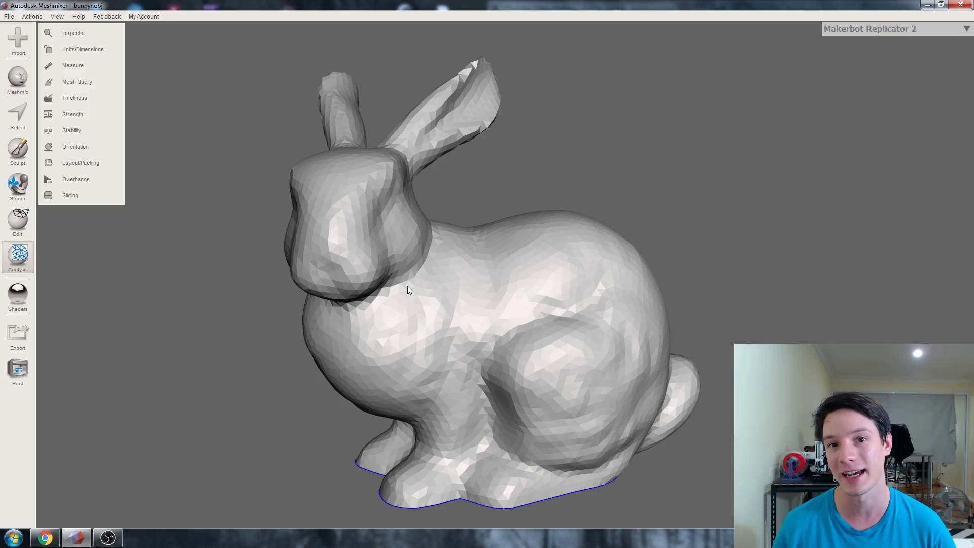
Turn on the wireframe display and examine the triangles across the bunny's body up close.
scroll(409, 277, up, 3)
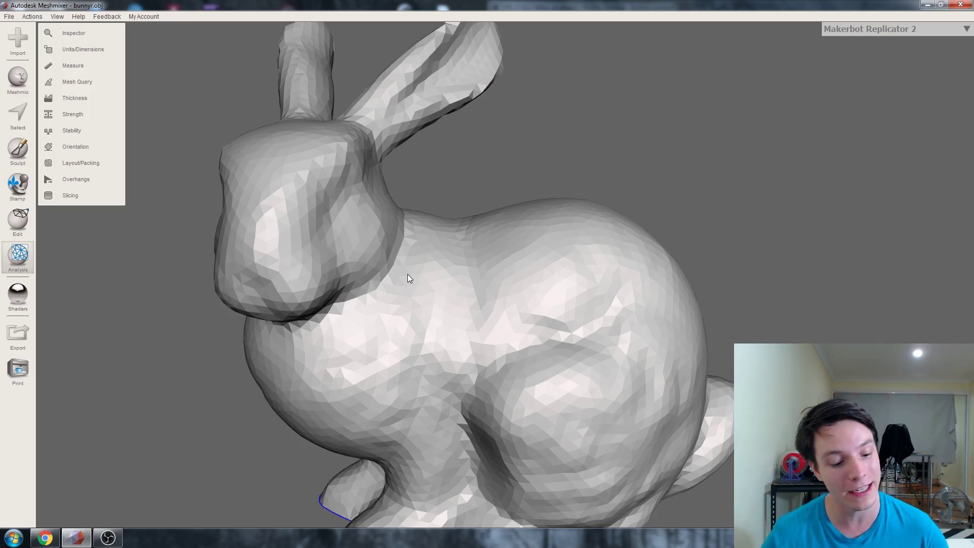
key(w)
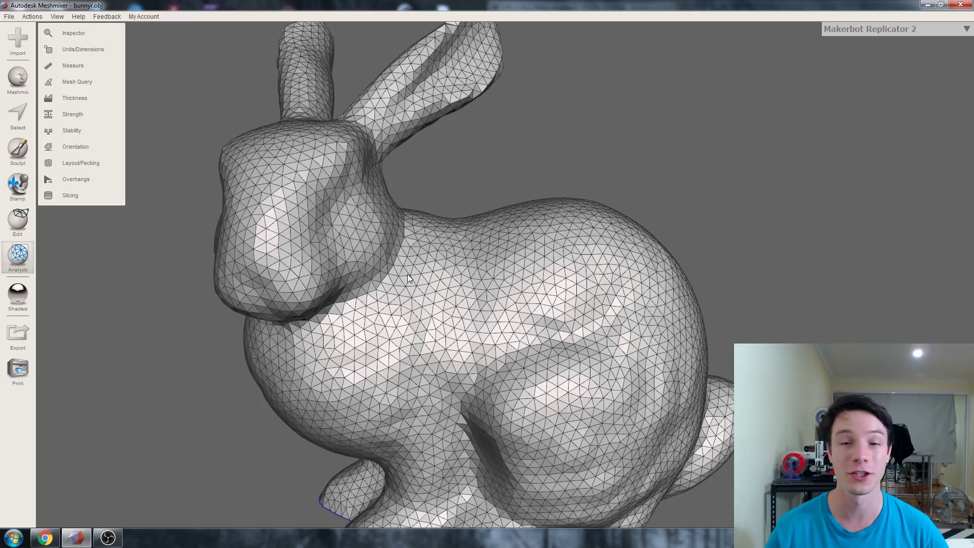
scroll(407, 274, up, 5)
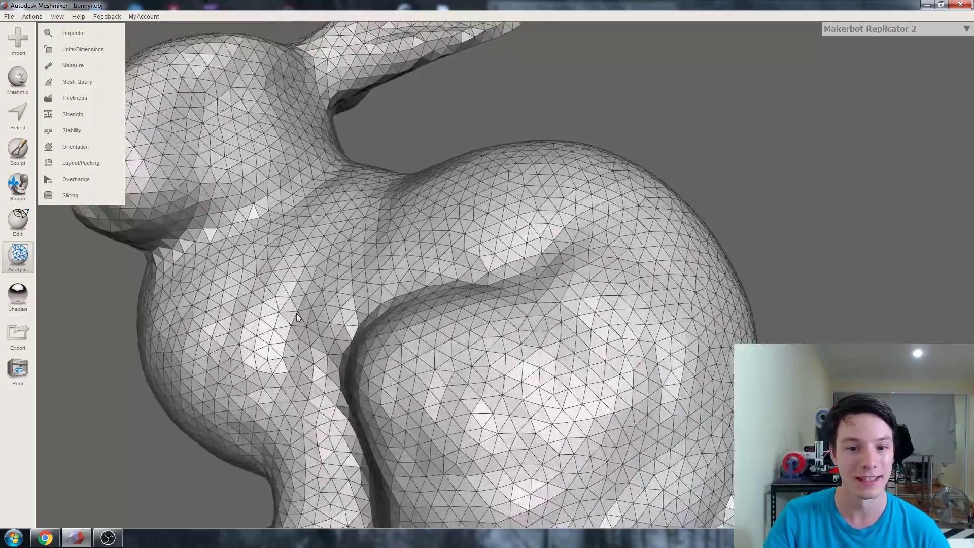
scroll(298, 318, down, 5)
right_drag(300, 319, 350, 338)
scroll(353, 340, up, 5)
scroll(353, 341, down, 5)
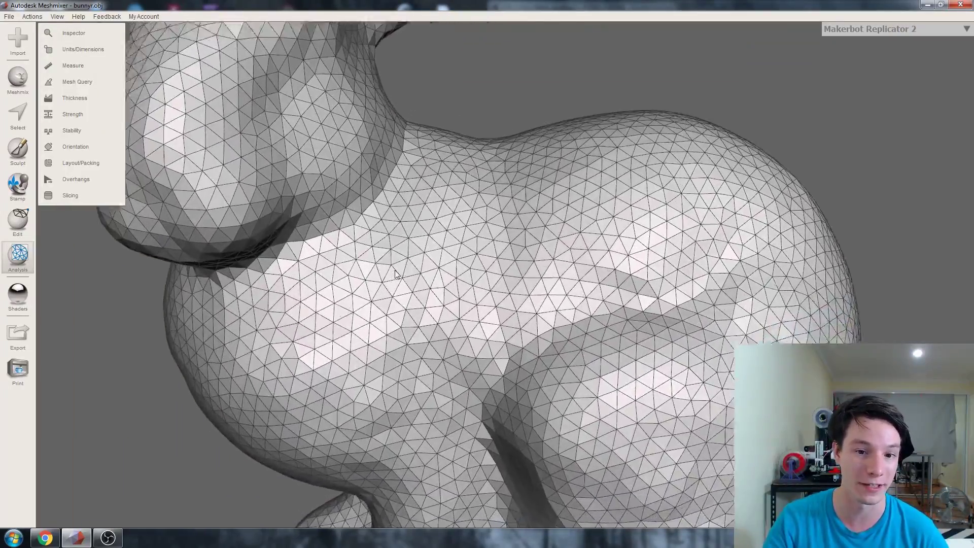
scroll(557, 296, up, 5)
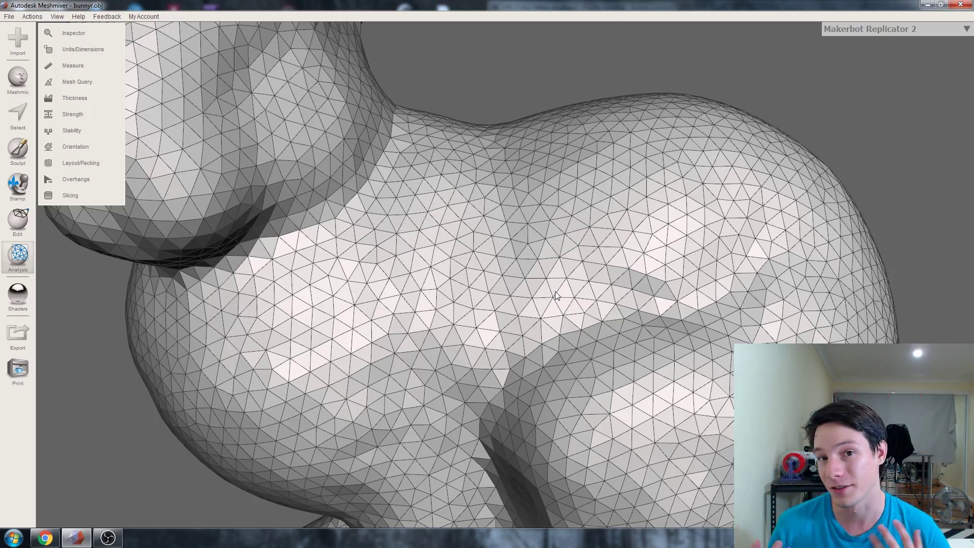
scroll(572, 234, down, 3)
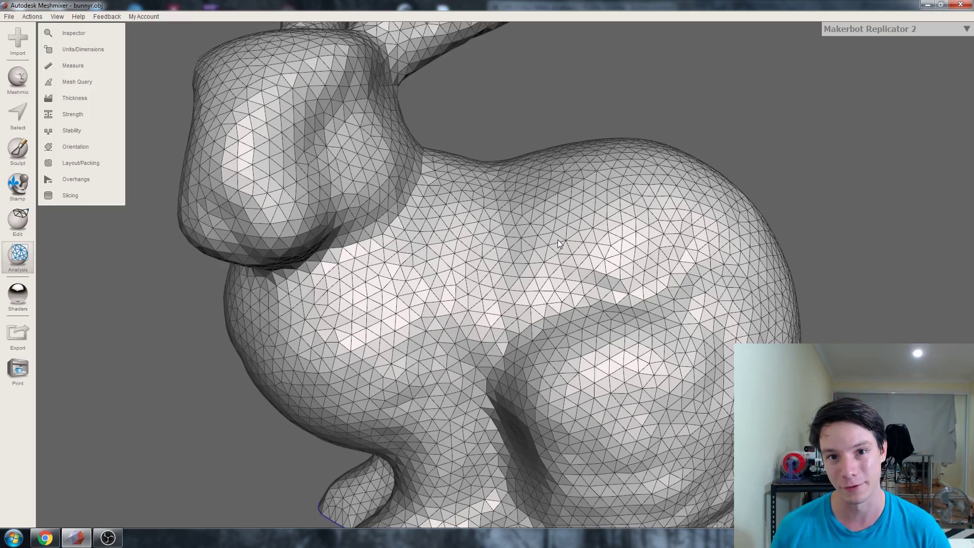
scroll(558, 240, down, 1)
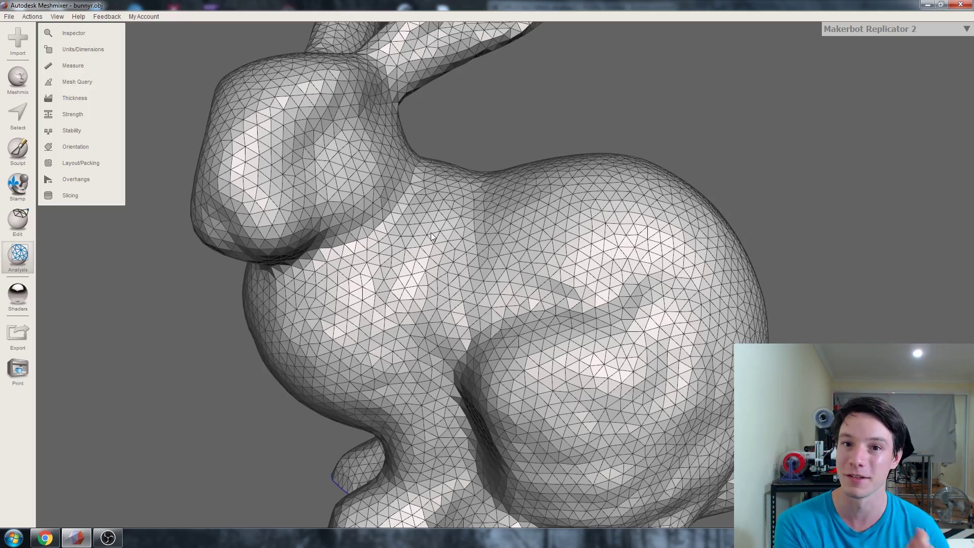
scroll(431, 237, down, 5)
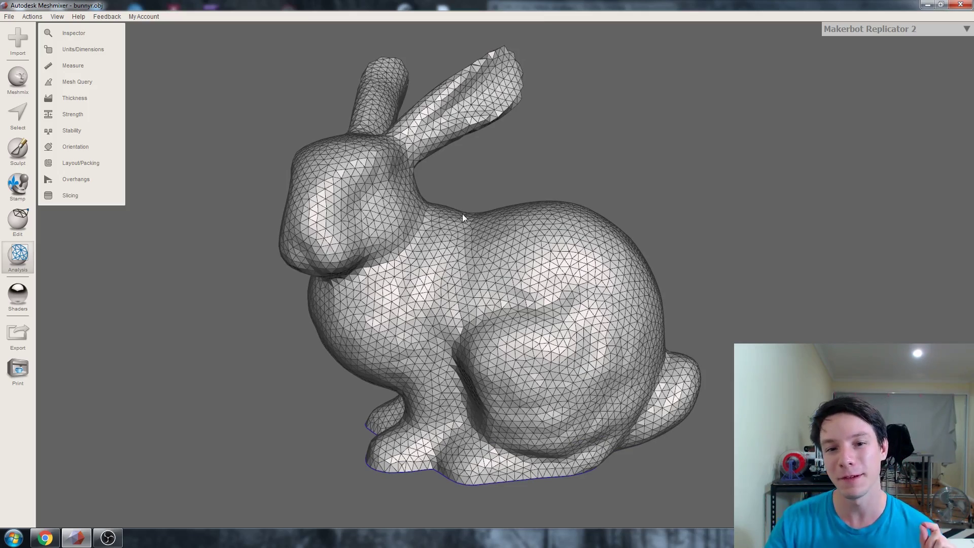
Close the open hole in the bunny's underside by auto-repairing all defects with the Inspector in Flat Fill mode.
right_drag(409, 335, 434, 193)
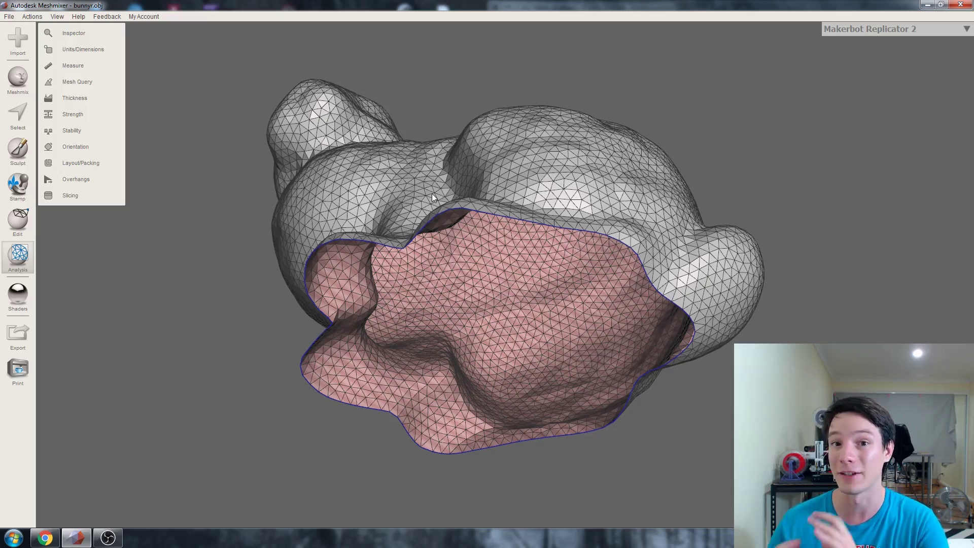
right_drag(418, 96, 436, 168)
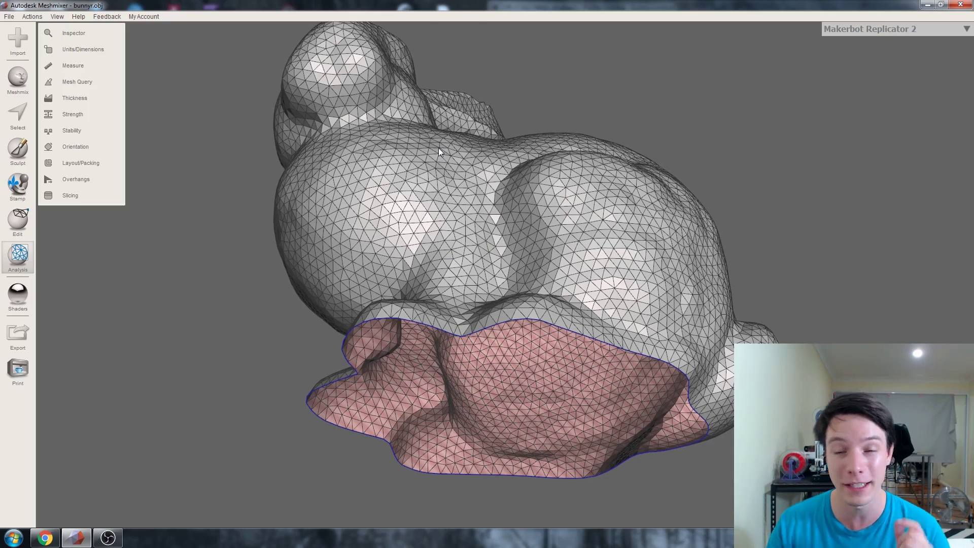
right_drag(439, 148, 470, 203)
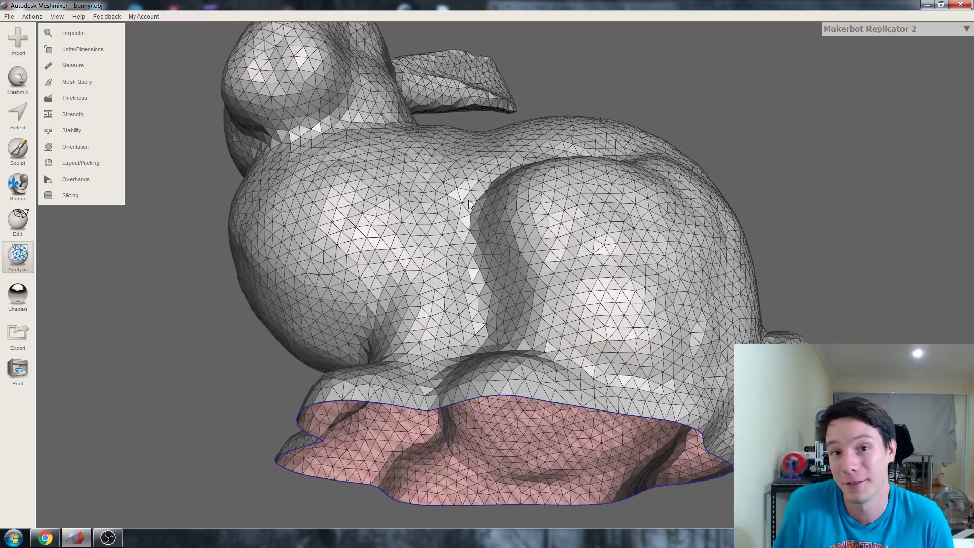
mouse_move(469, 204)
right_down()
mouse_move(502, 141)
mouse_move(494, 118)
mouse_move(474, 179)
mouse_move(444, 178)
mouse_move(432, 195)
mouse_move(430, 217)
mouse_move(460, 211)
right_up()
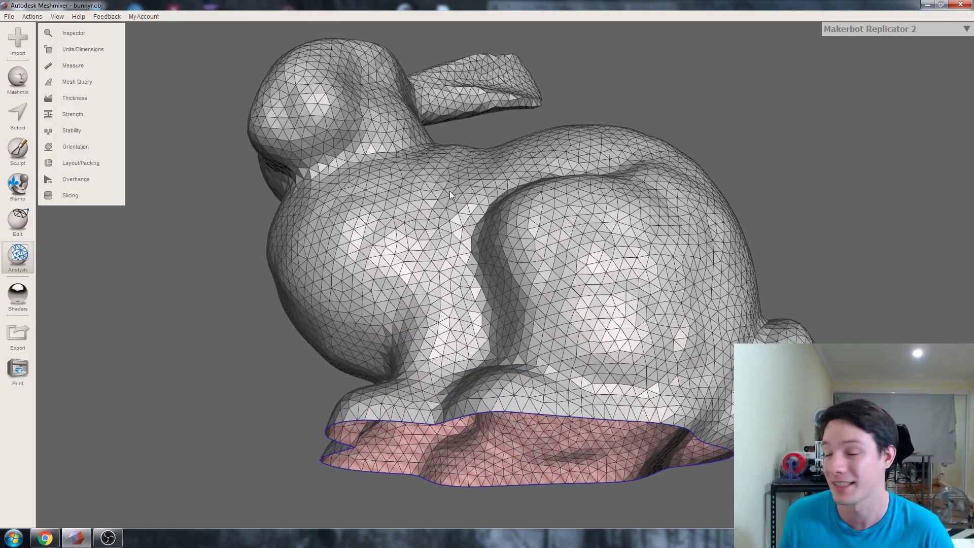
right_drag(450, 191, 418, 193)
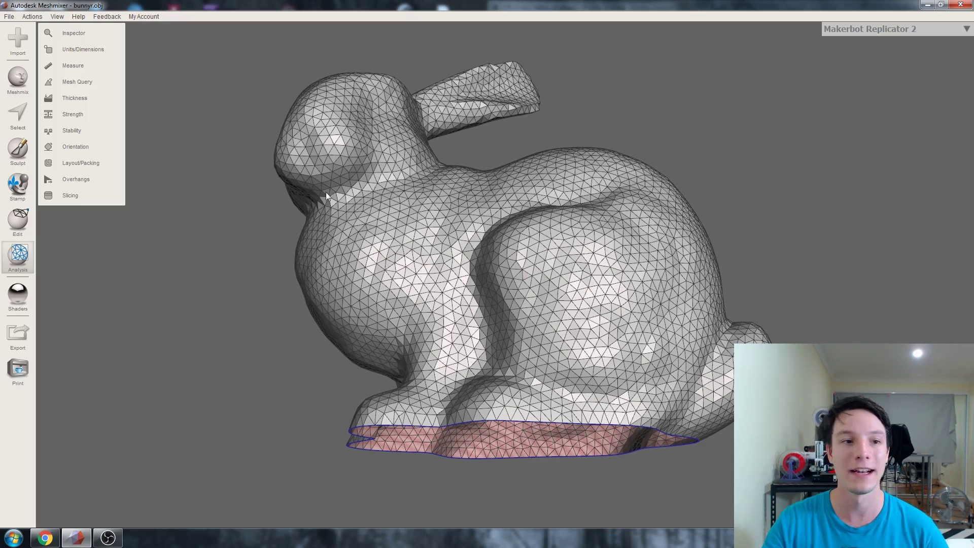
click(82, 30)
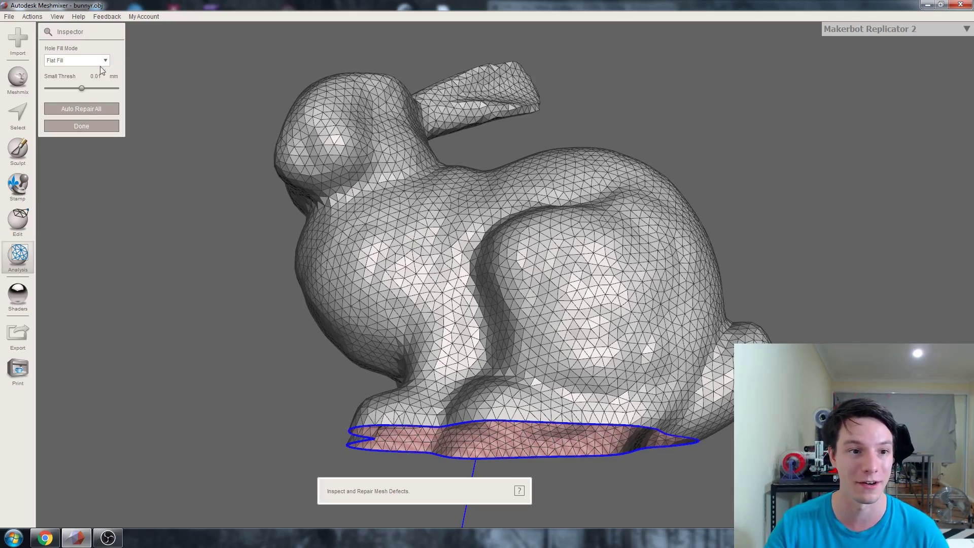
click(82, 109)
right_drag(288, 415, 380, 244)
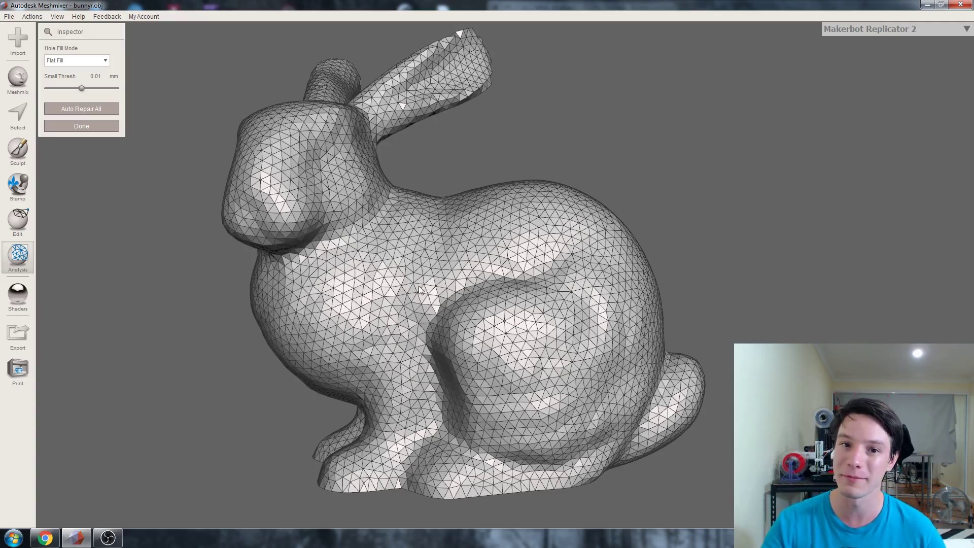
right_drag(398, 214, 397, 282)
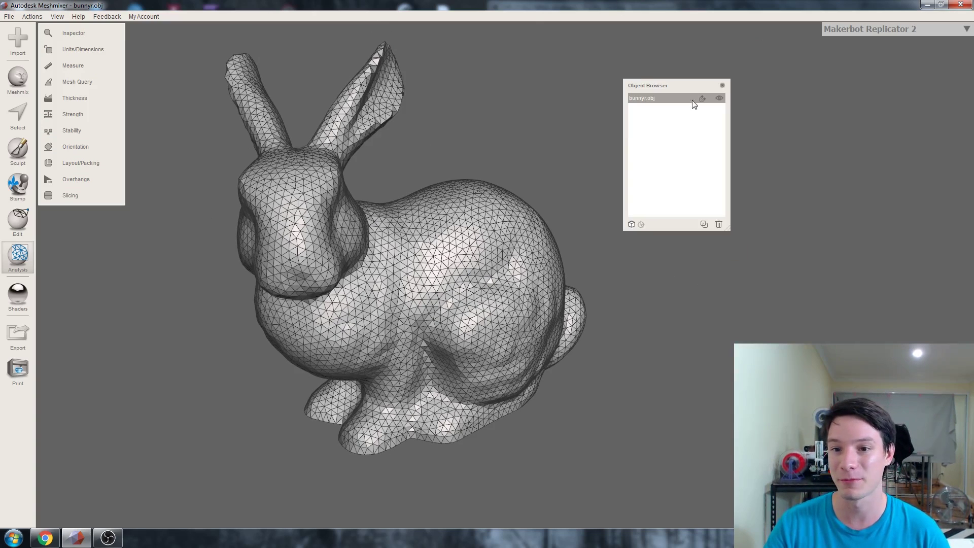
Duplicate the repaired bunny four times and check the copies by selecting them one after another.
click(705, 225)
click(704, 225)
click(705, 225)
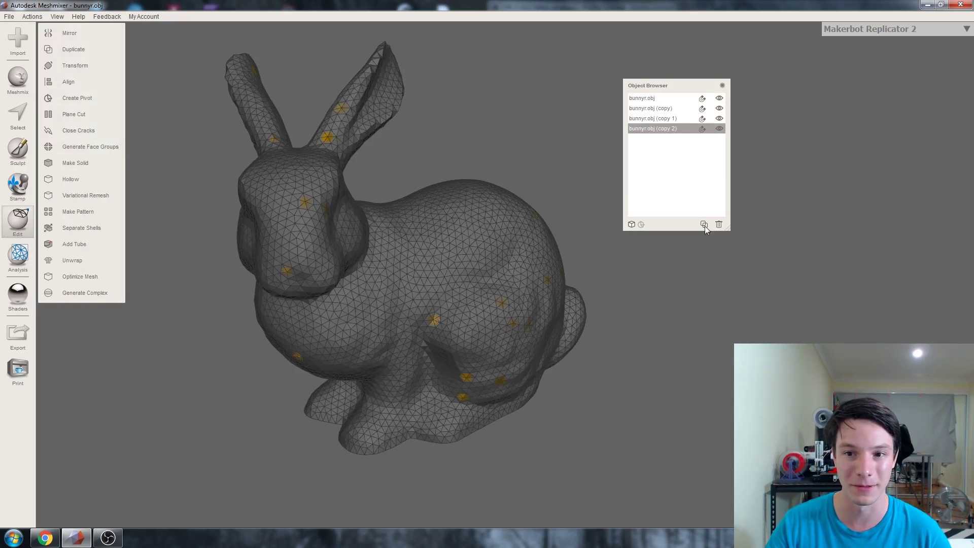
click(705, 225)
click(678, 99)
click(676, 109)
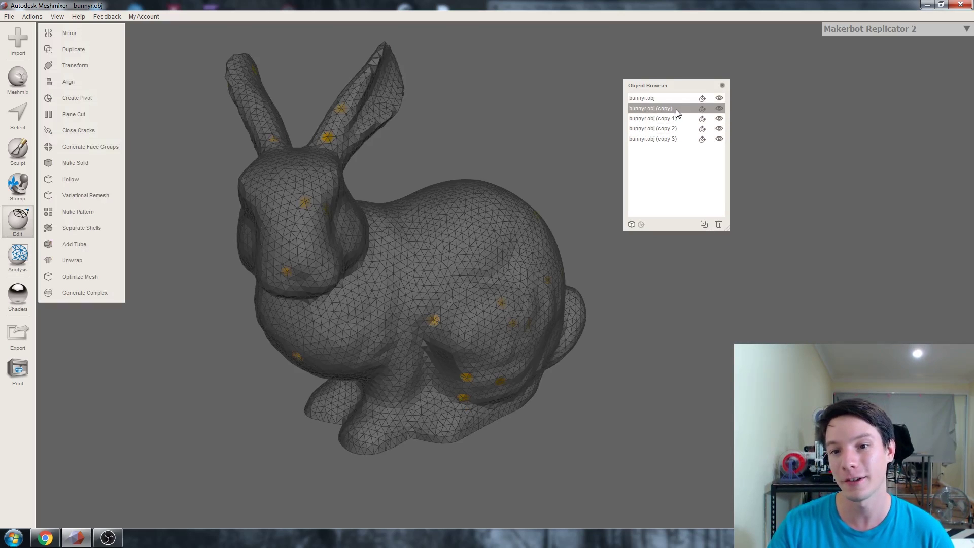
click(676, 118)
click(674, 137)
Move the original bunny away from its copies by about 50.3 mm along X.
click(673, 99)
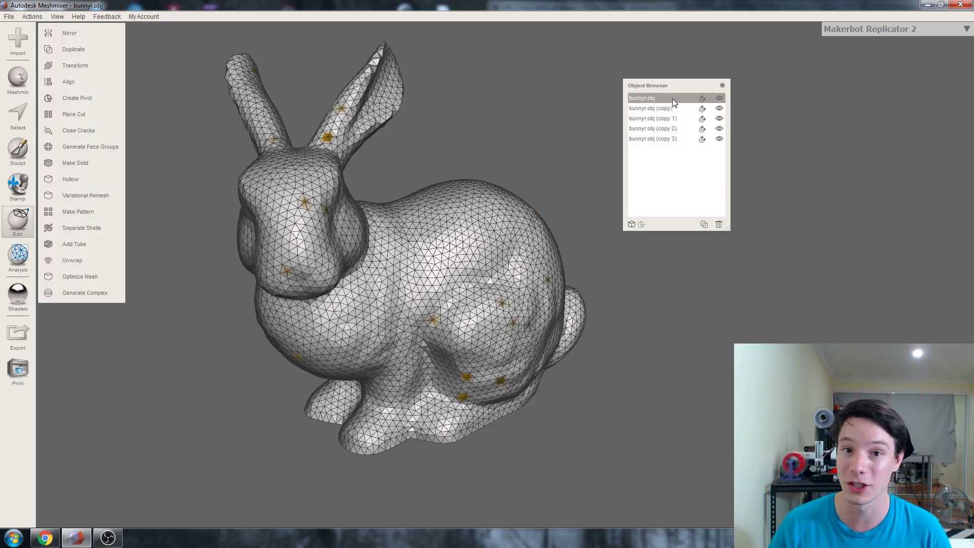
key(f)
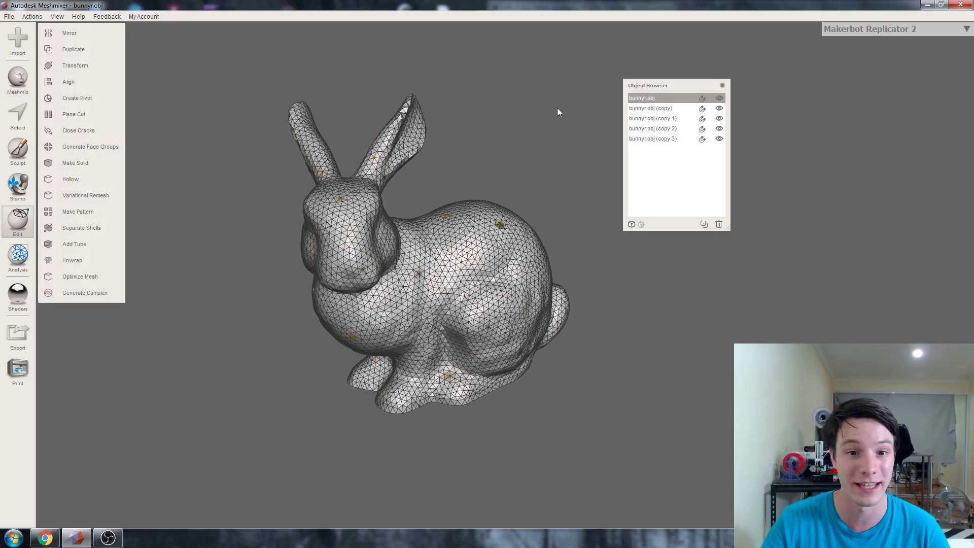
click(83, 66)
drag(455, 233, 645, 182)
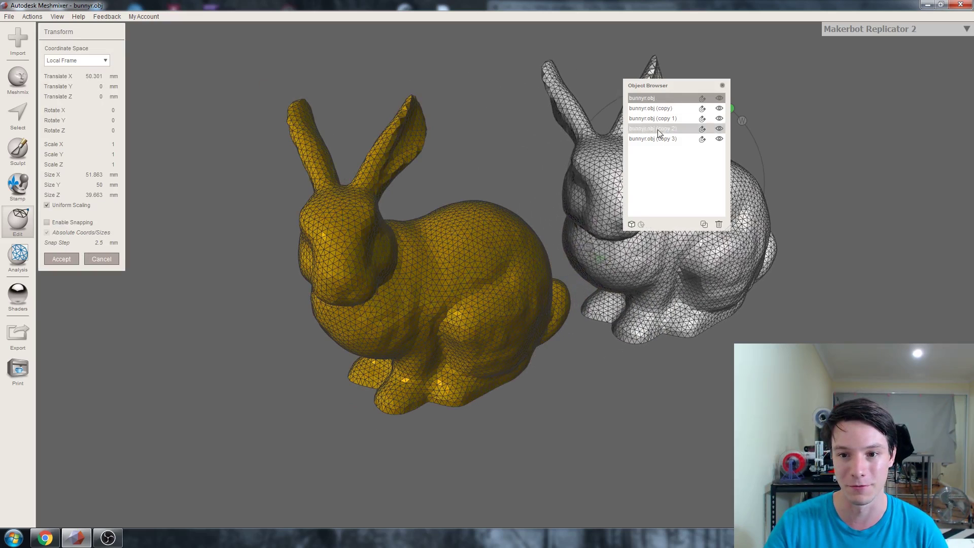
Move the first bunny copy along Z so it sits behind the remaining stacked copies.
click(651, 108)
click(17, 221)
click(101, 66)
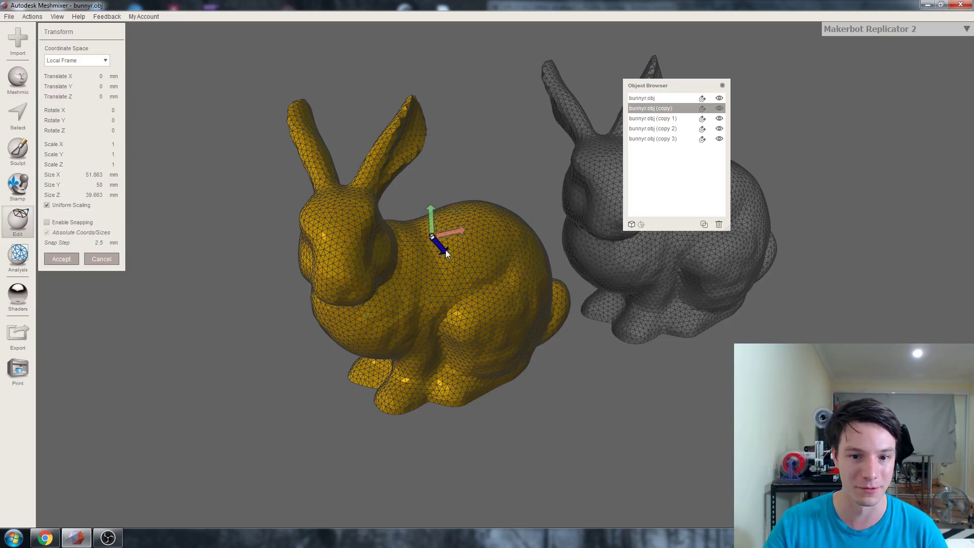
drag(446, 250, 373, 89)
Move the bunny copy 2 by about -51.9 mm along X, opposite the original.
click(668, 129)
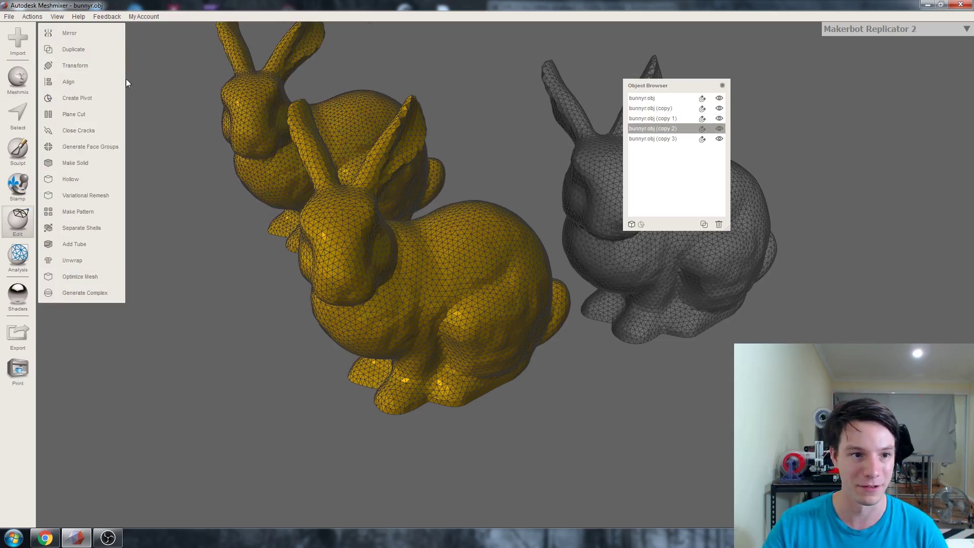
click(76, 65)
drag(454, 234, 220, 304)
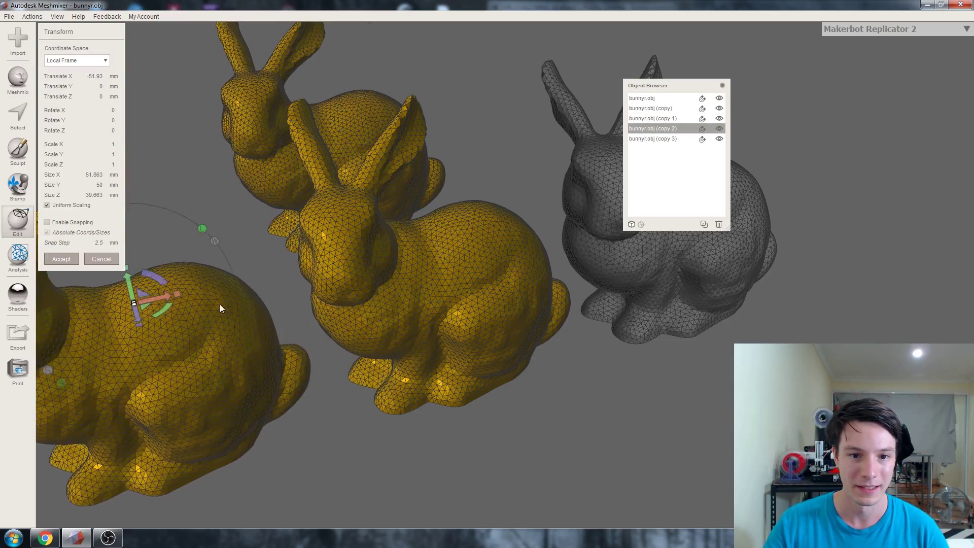
right_drag(220, 304, 509, 290)
Move the bunny copy 3 upward by about 53 mm along Y and accept the transform.
click(664, 140)
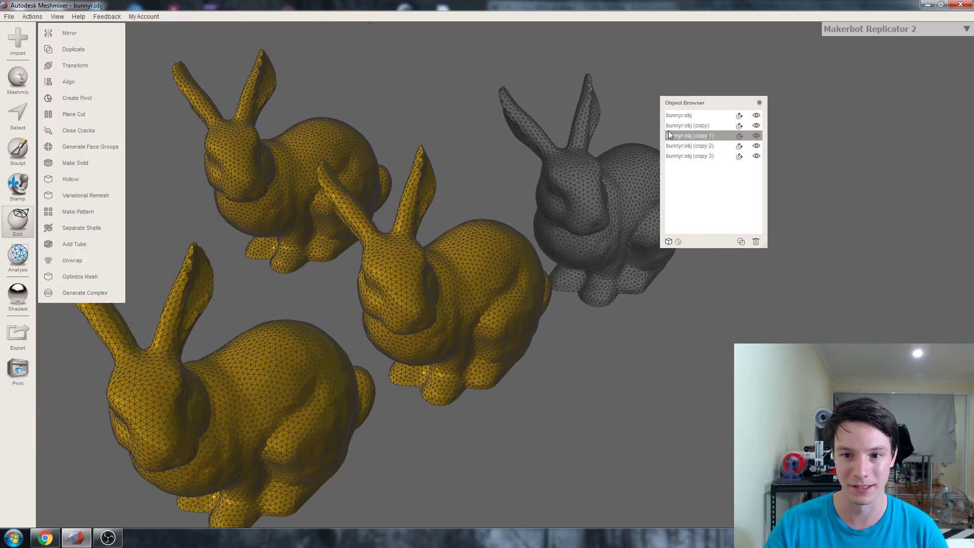
click(66, 65)
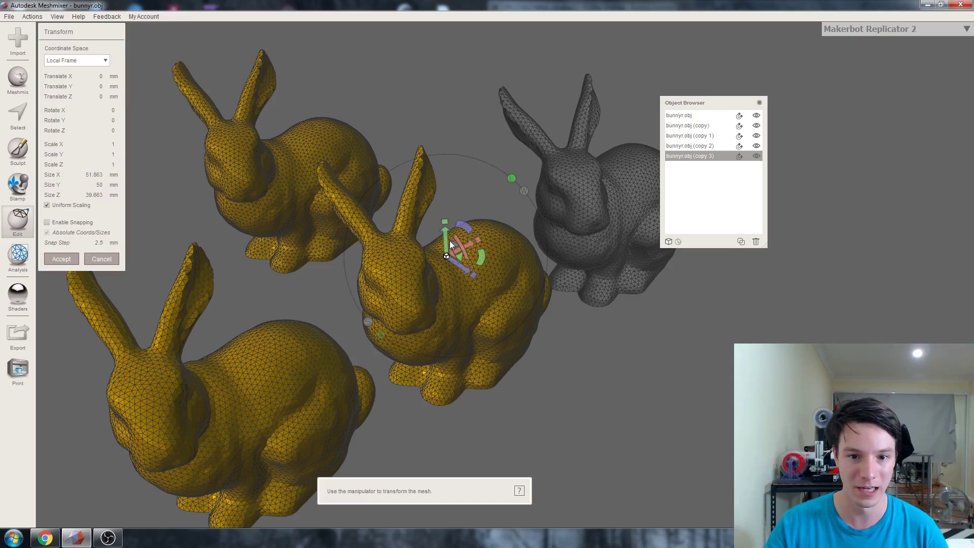
drag(450, 241, 446, 28)
right_drag(446, 28, 91, 278)
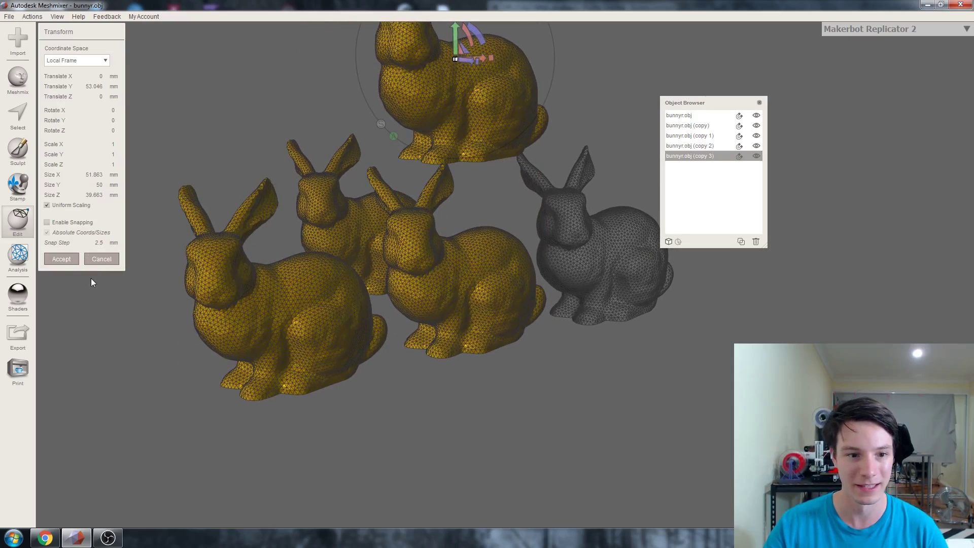
click(61, 259)
right_drag(152, 269, 313, 246)
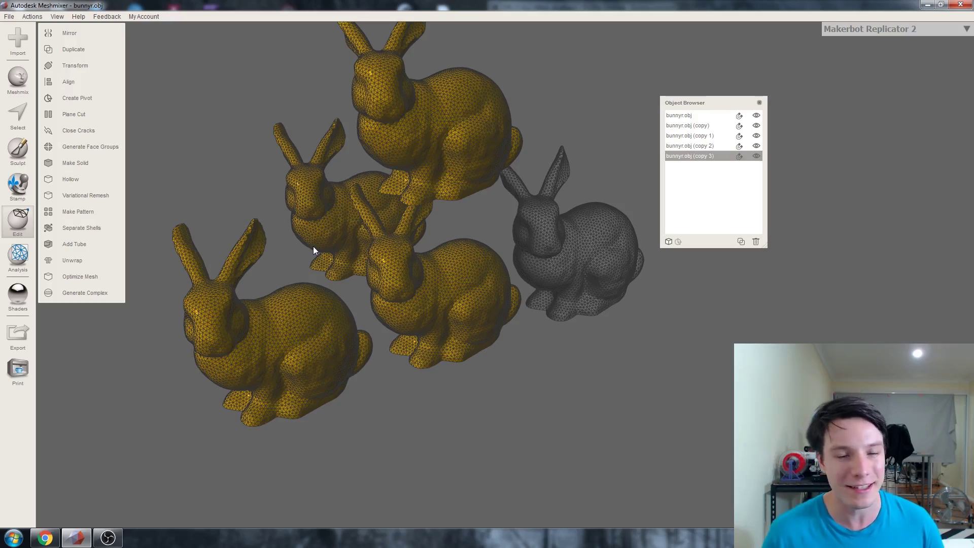
Combine the four overlapping bunnies into a single object and export it as lots of bunnies.stl.
right_drag(335, 170, 350, 200)
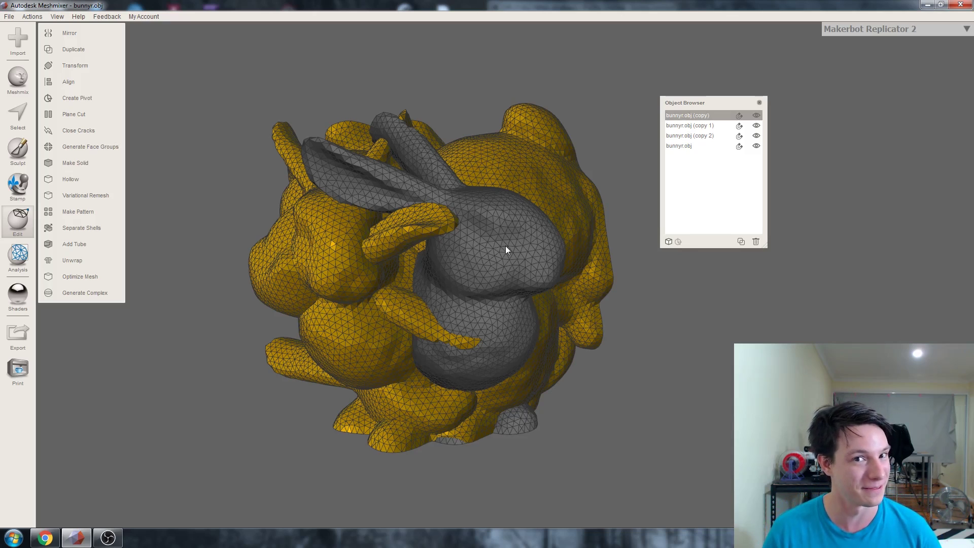
click(685, 146)
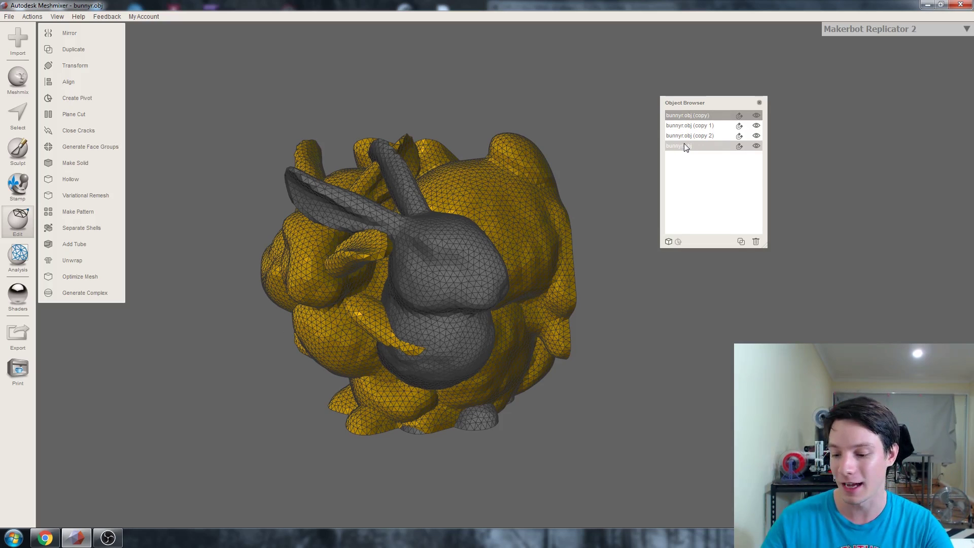
shift+click(684, 145)
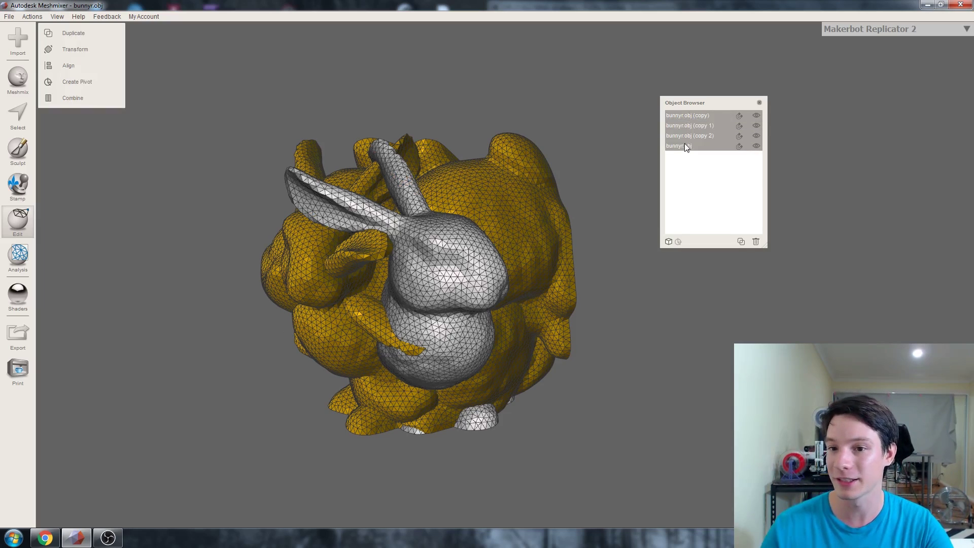
click(75, 96)
right_drag(392, 298, 341, 329)
click(9, 16)
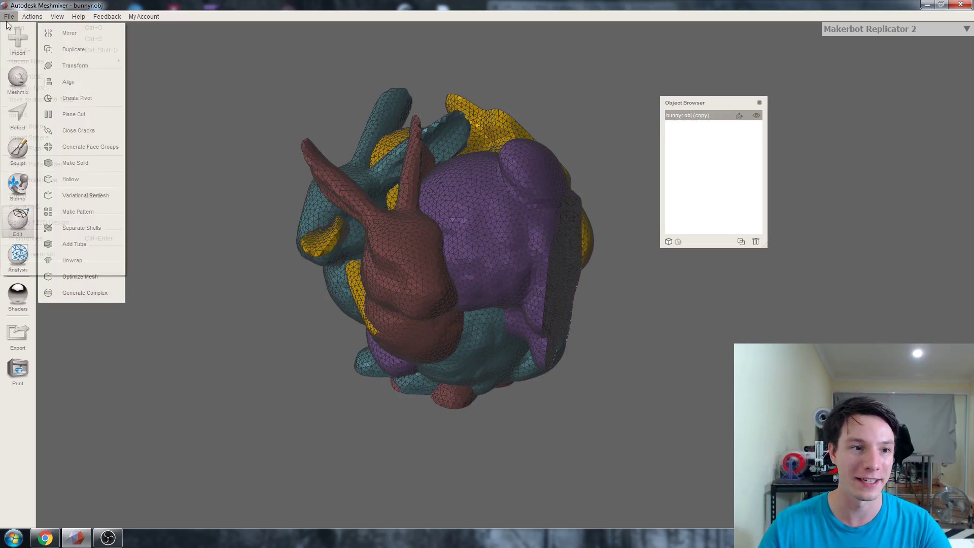
click(8, 194)
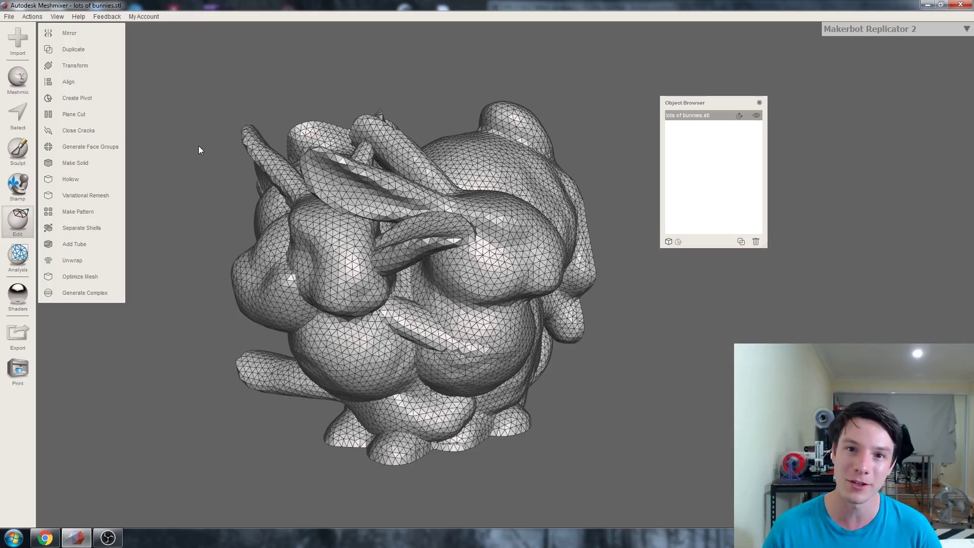
Cut the merged bunnies with a horizontal Plane Cut, discarding half with Remeshed Fill, and inspect the cut face.
click(55, 118)
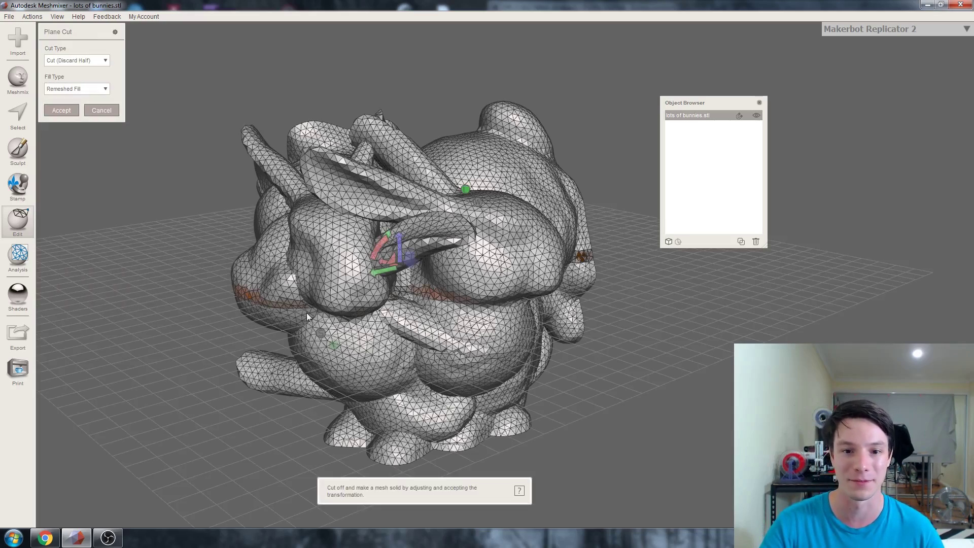
right_drag(307, 313, 407, 285)
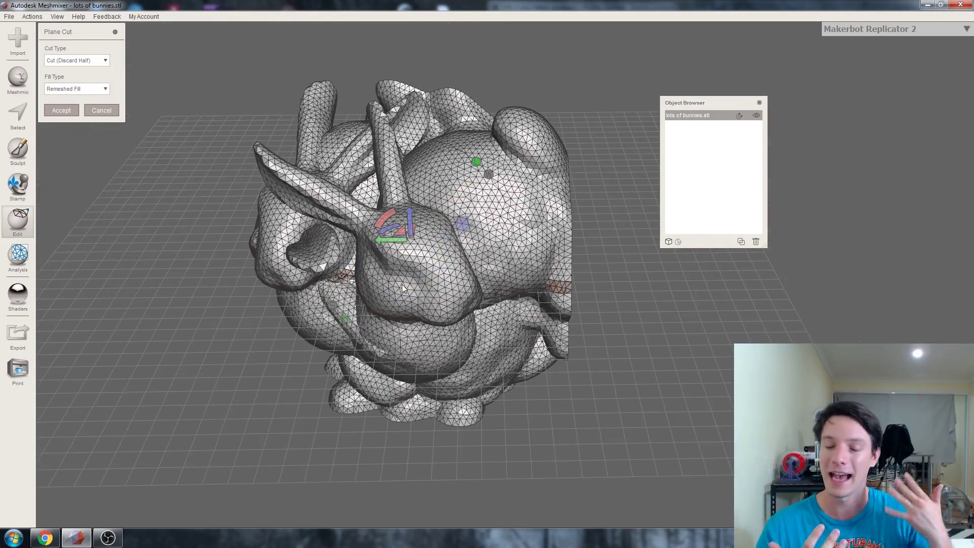
drag(402, 285, 391, 220)
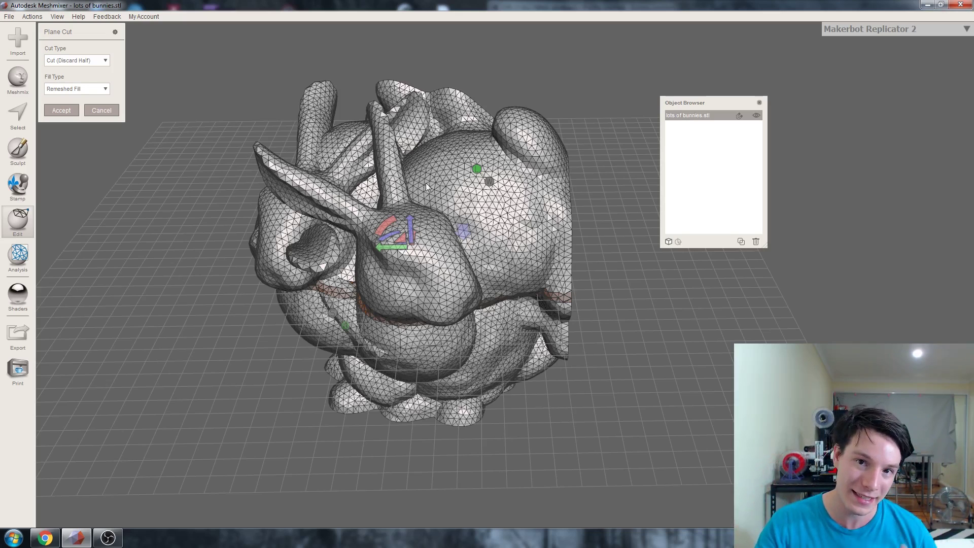
right_drag(426, 186, 468, 173)
mouse_move(402, 238)
mouse_down()
mouse_move(403, 159)
mouse_move(401, 257)
mouse_move(399, 121)
mouse_move(383, 205)
mouse_move(399, 210)
mouse_move(395, 281)
mouse_move(398, 239)
mouse_up()
right_drag(398, 239, 76, 117)
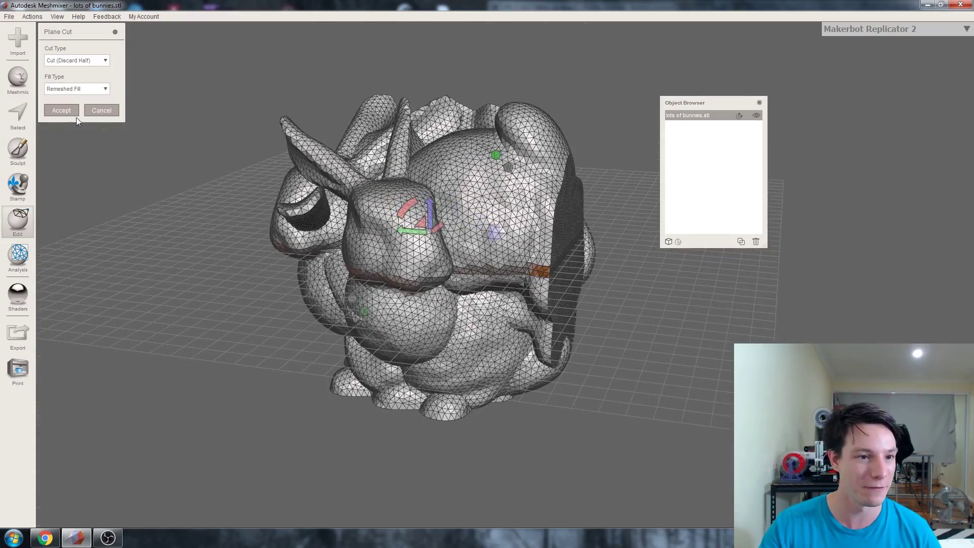
click(68, 113)
right_drag(319, 374, 436, 256)
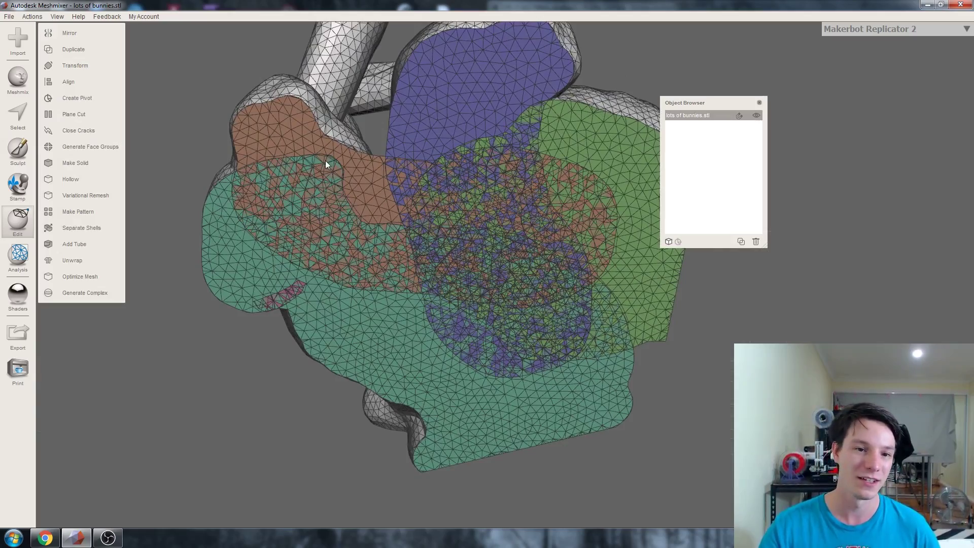
right_drag(325, 161, 369, 126)
scroll(446, 146, down, 5)
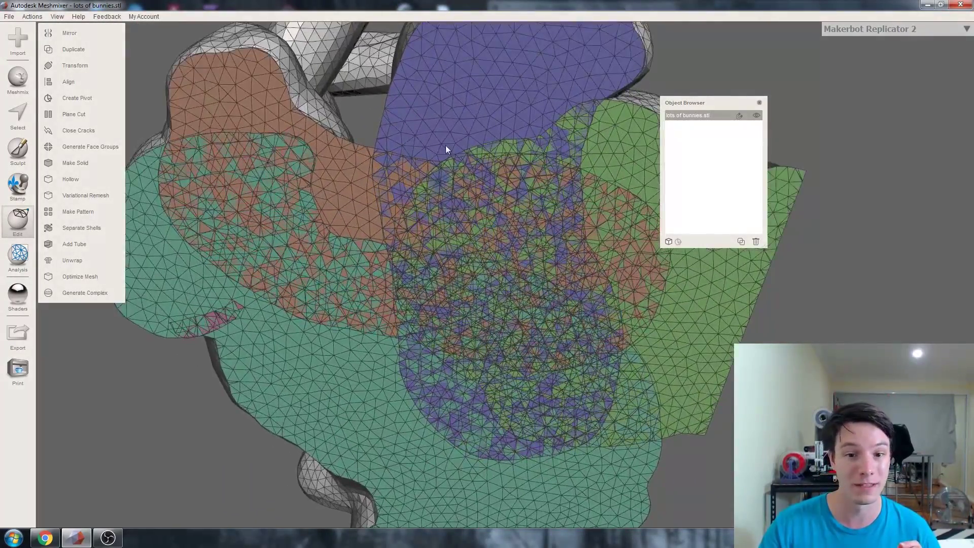
right_drag(460, 193, 369, 212)
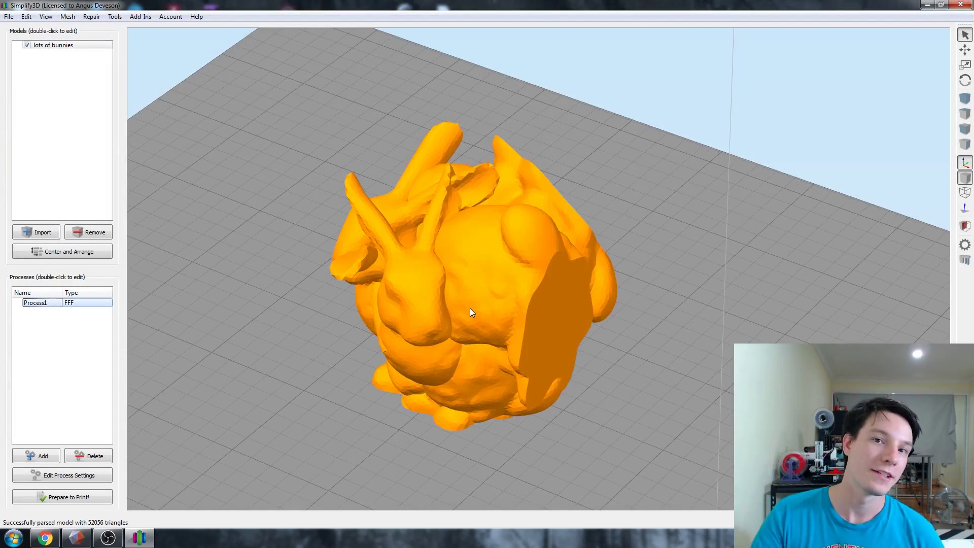
Switch to Simplify3D and slice the lots of bunnies model using Process1.
drag(452, 293, 424, 273)
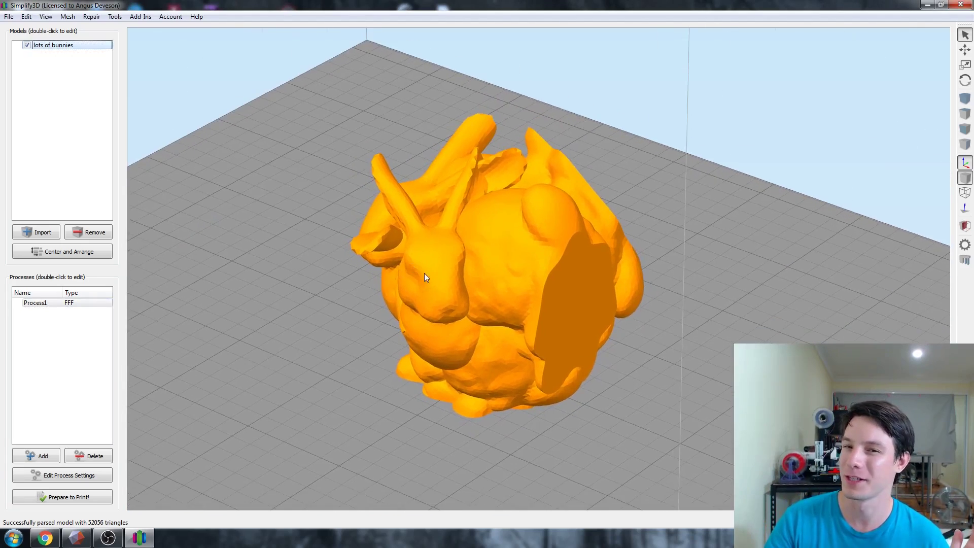
scroll(481, 300, up, 3)
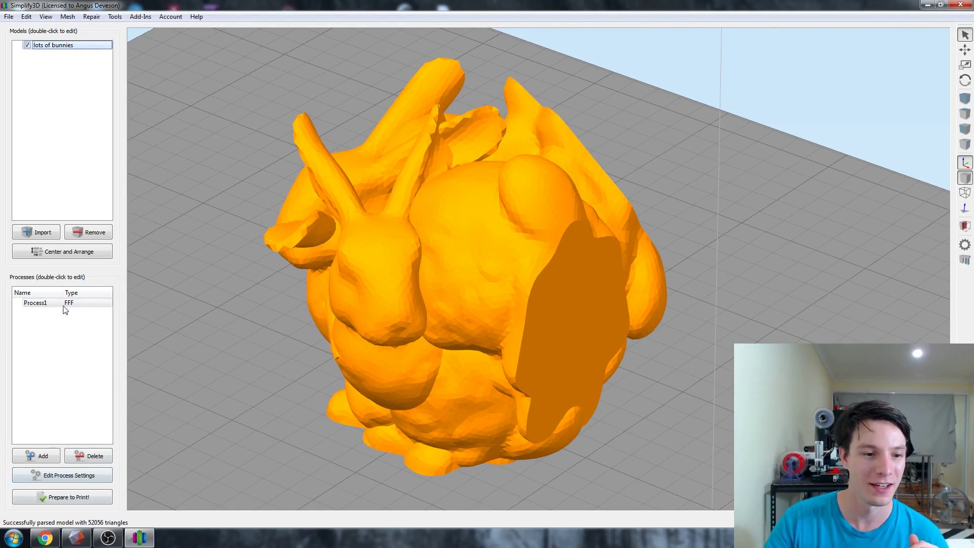
click(50, 321)
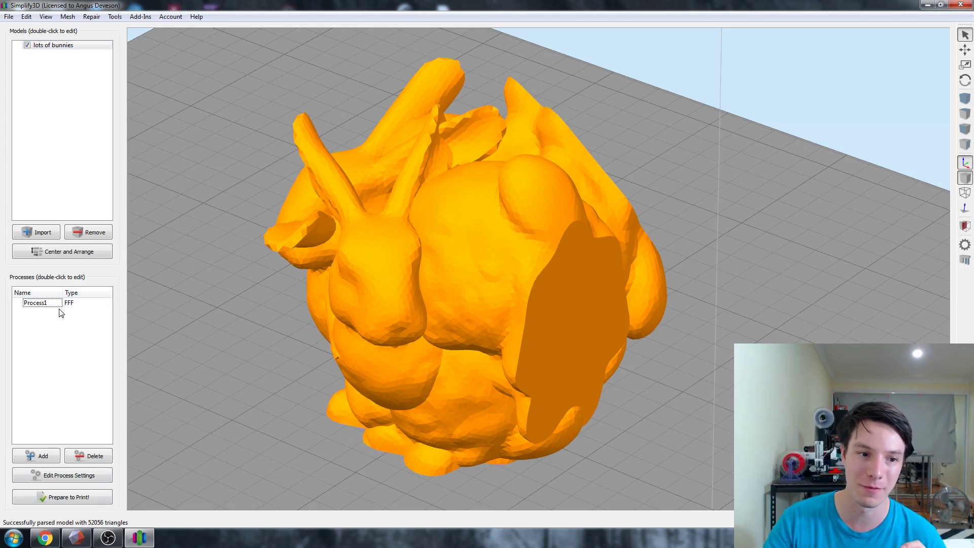
click(41, 497)
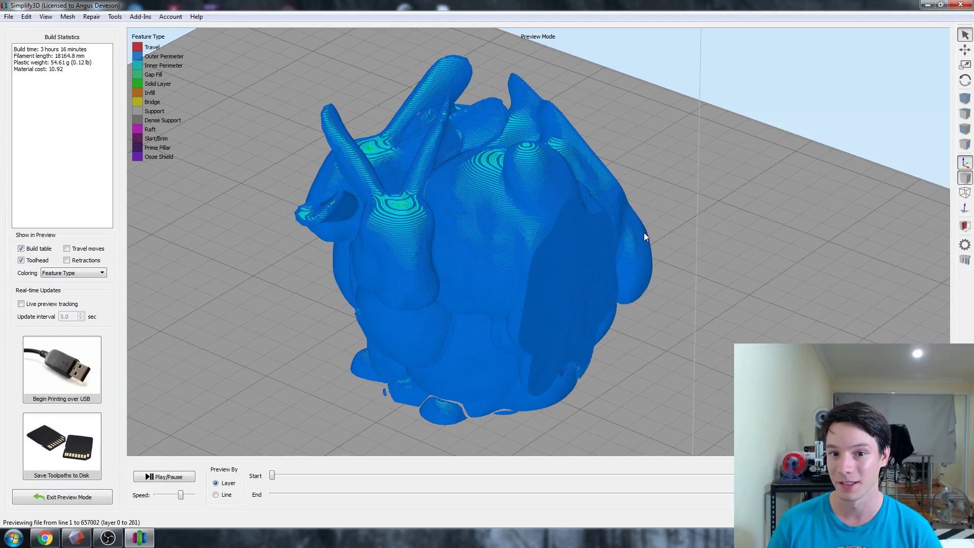
Examine the toolpath preview at several layer heights up to layer 186, checking perimeters and infill where the bunnies overlap.
drag(644, 232, 381, 248)
scroll(618, 182, up, 8)
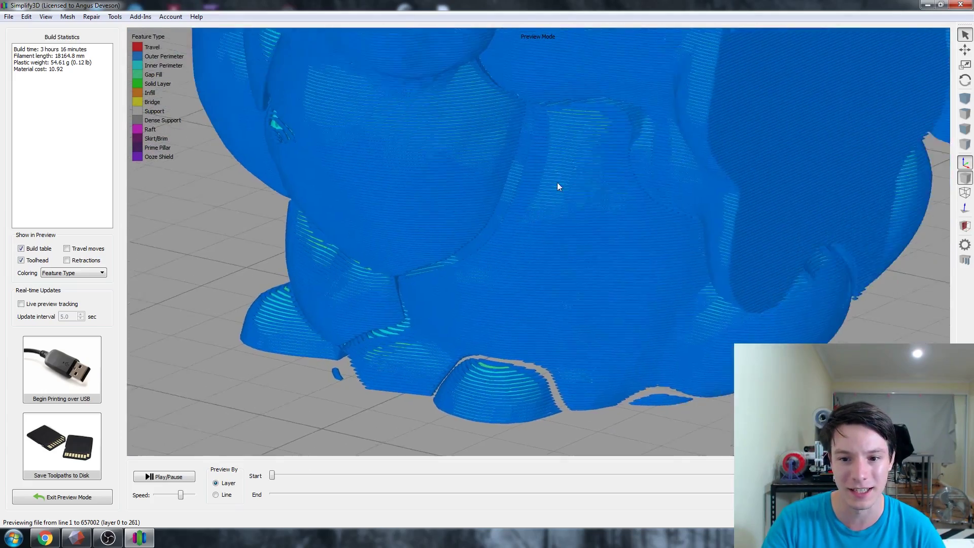
scroll(387, 257, down, 4)
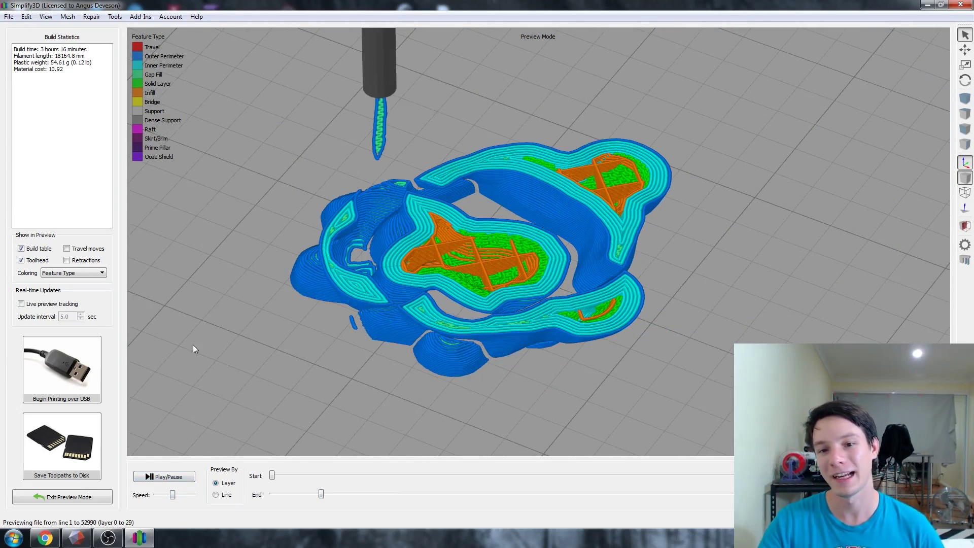
drag(400, 196, 265, 302)
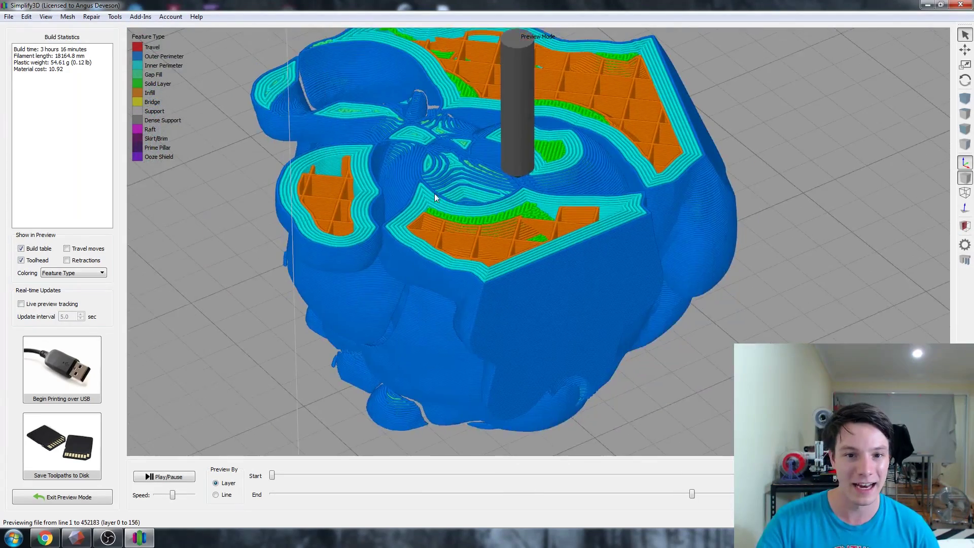
drag(435, 193, 613, 190)
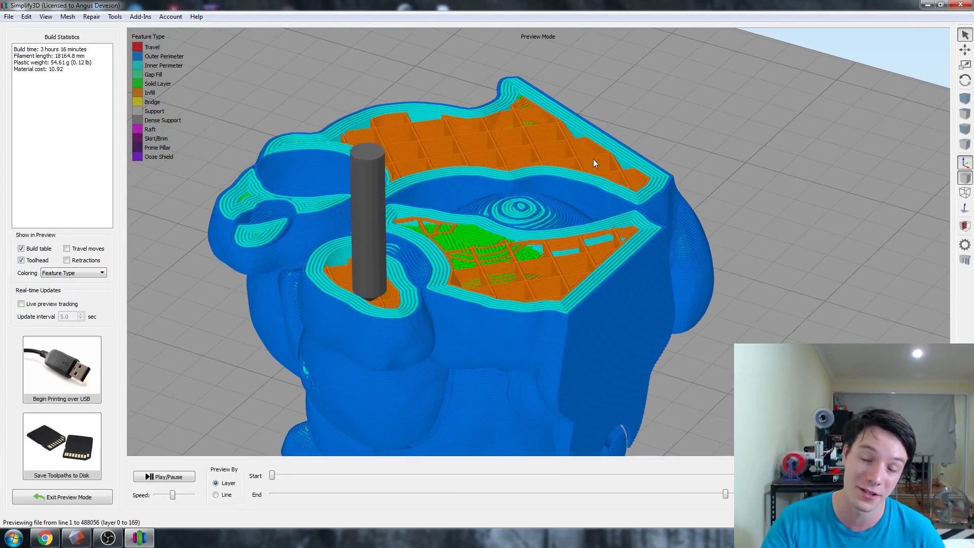
drag(560, 261, 528, 240)
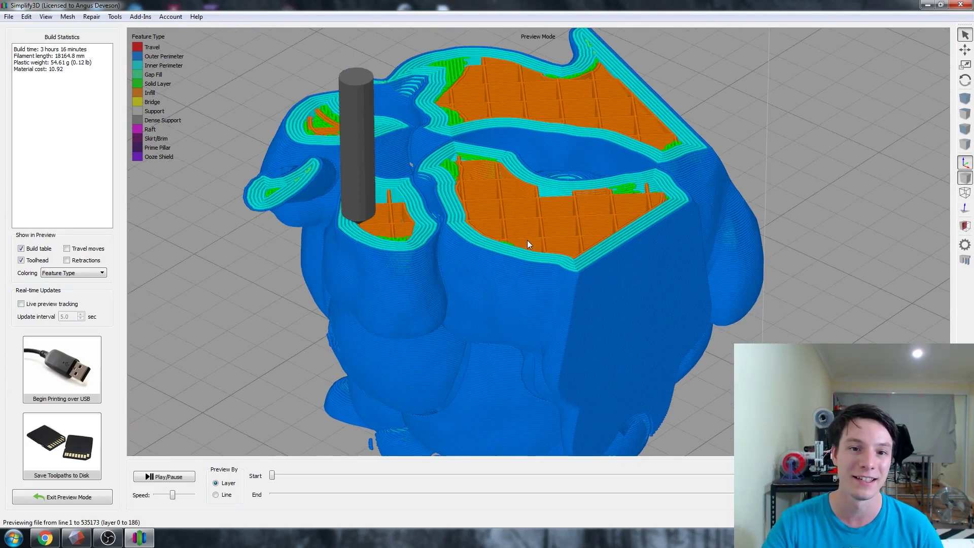
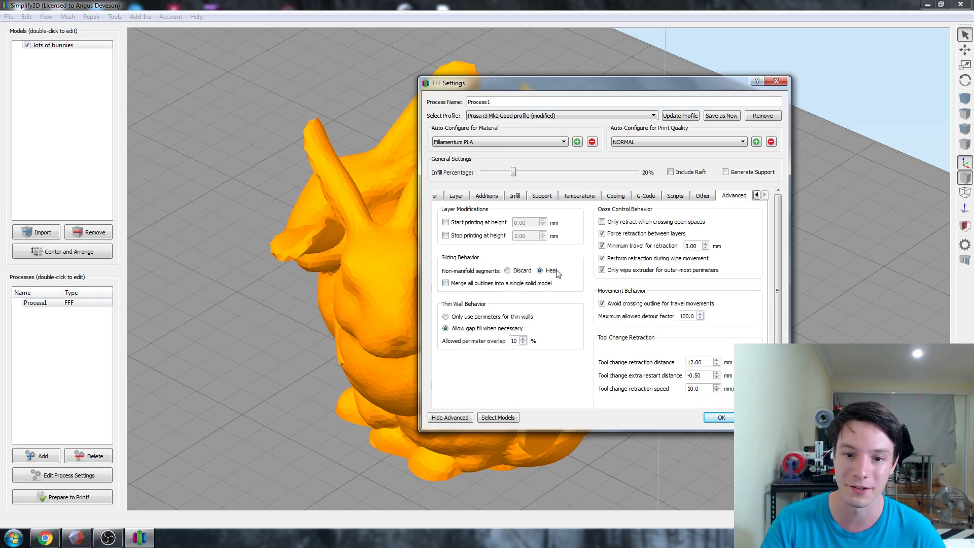
Enable merging all outlines into a single solid model for Process1 and examine the resliced toolpaths around the ears and bridges.
click(493, 286)
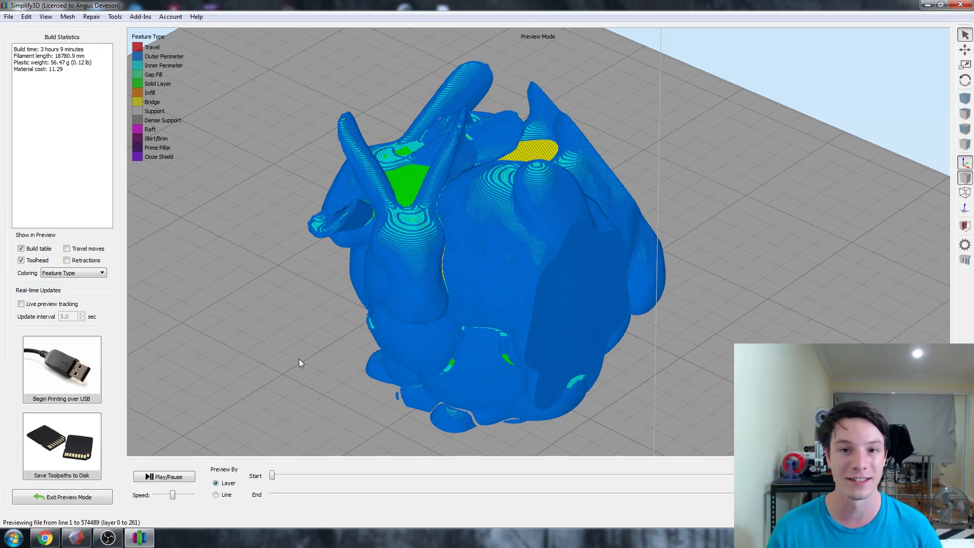
drag(470, 262, 462, 286)
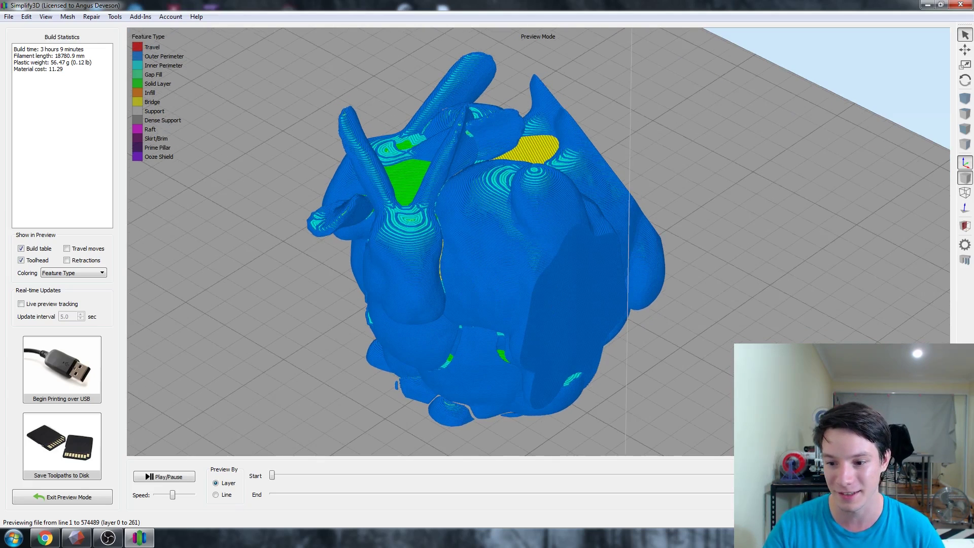
drag(939, 494, 506, 219)
scroll(857, 303, up, 3)
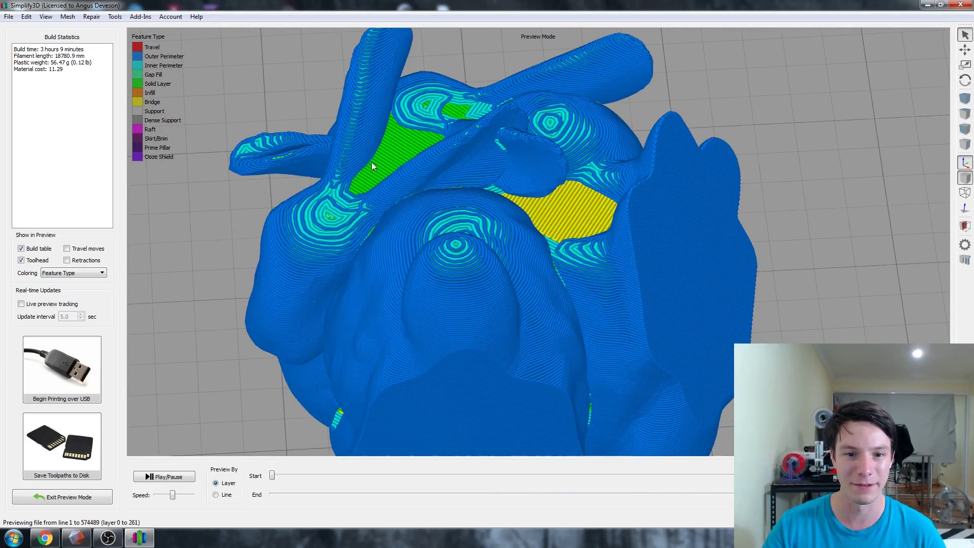
drag(371, 162, 548, 178)
scroll(549, 179, down, 2)
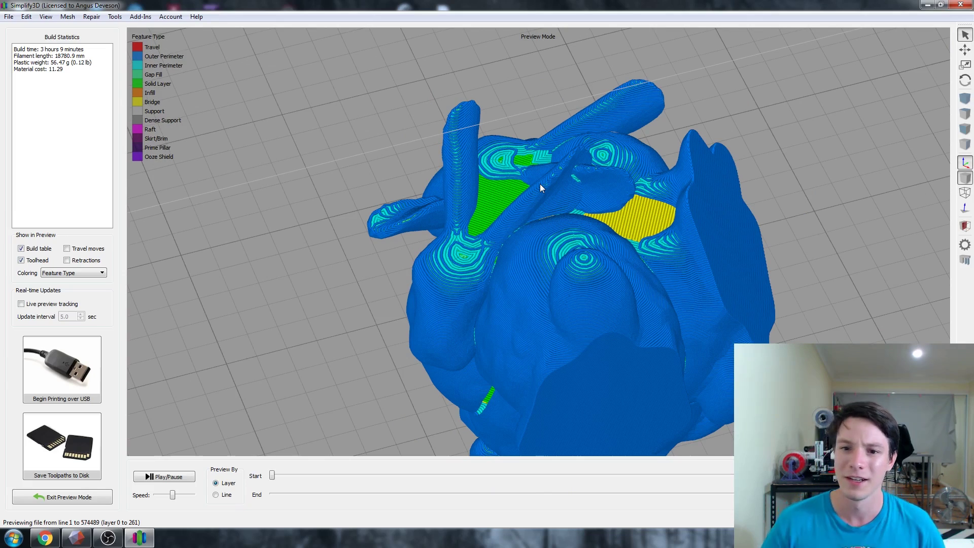
scroll(642, 232, down, 3)
scroll(570, 243, up, 3)
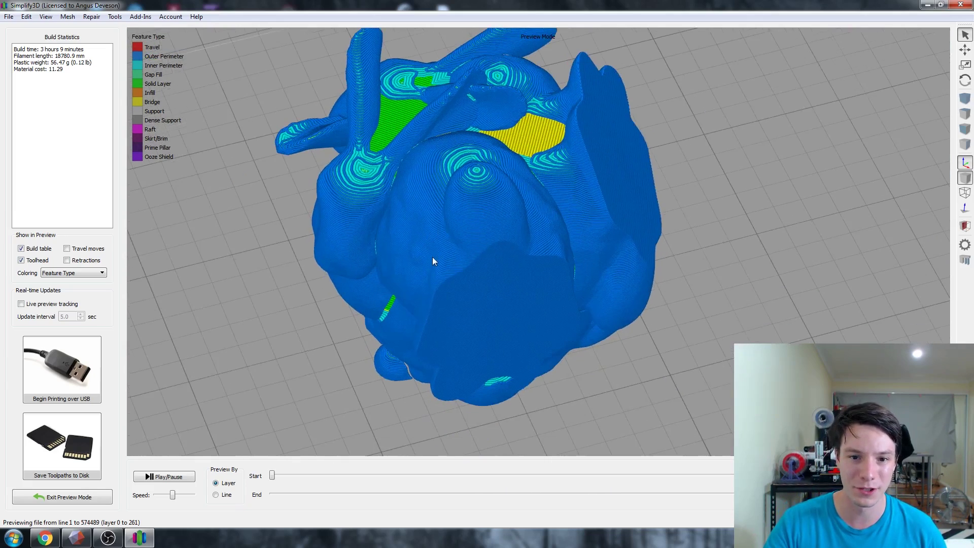
click(46, 499)
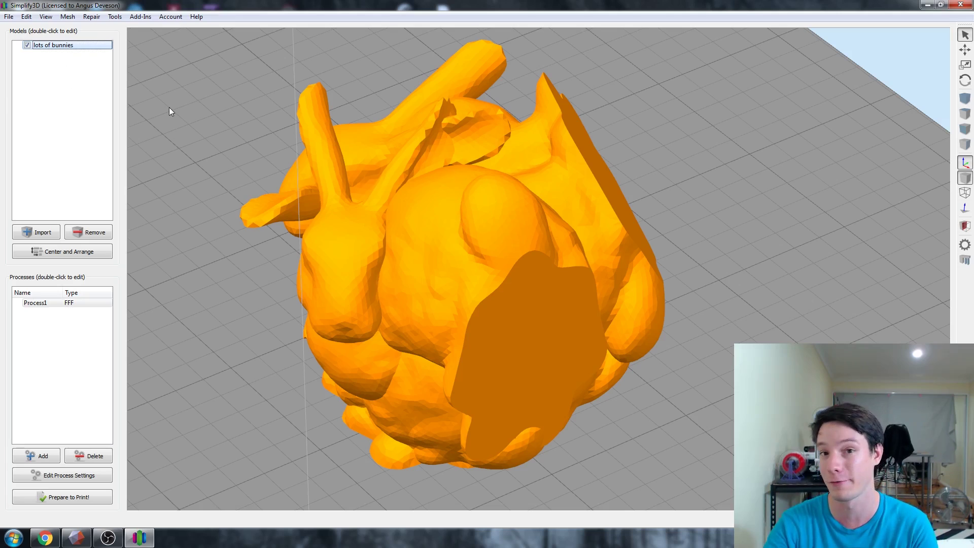
Split the lots of bunnies mesh into its separate connected surfaces and highlight each resulting model in turn.
click(68, 16)
click(74, 62)
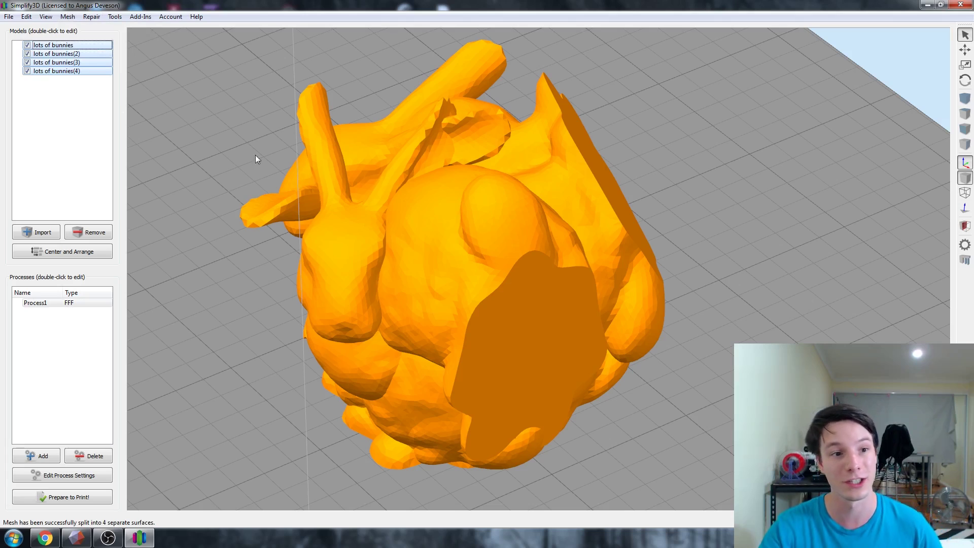
click(51, 45)
click(57, 54)
click(64, 62)
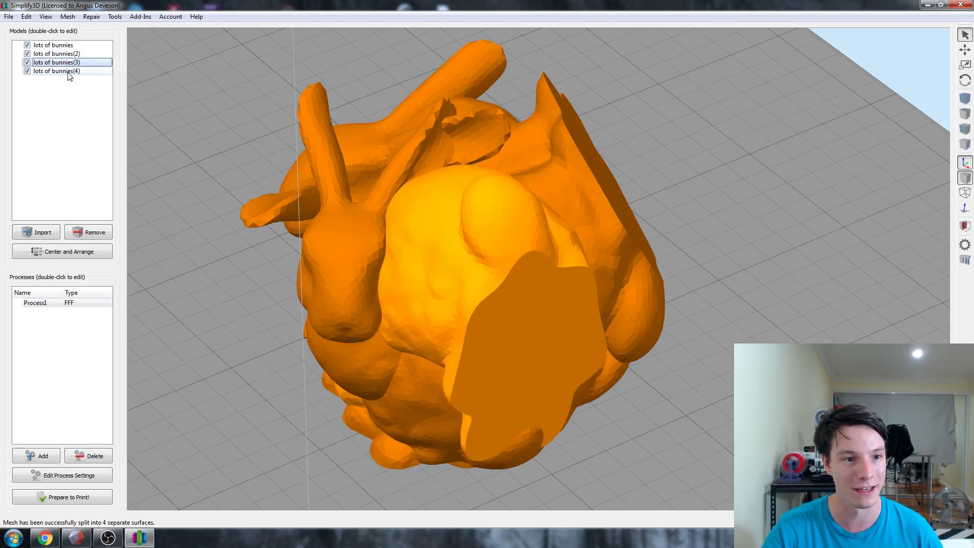
click(70, 72)
Slice the separated bunny surfaces together and inspect the layers of the toolpath preview.
click(78, 113)
click(51, 497)
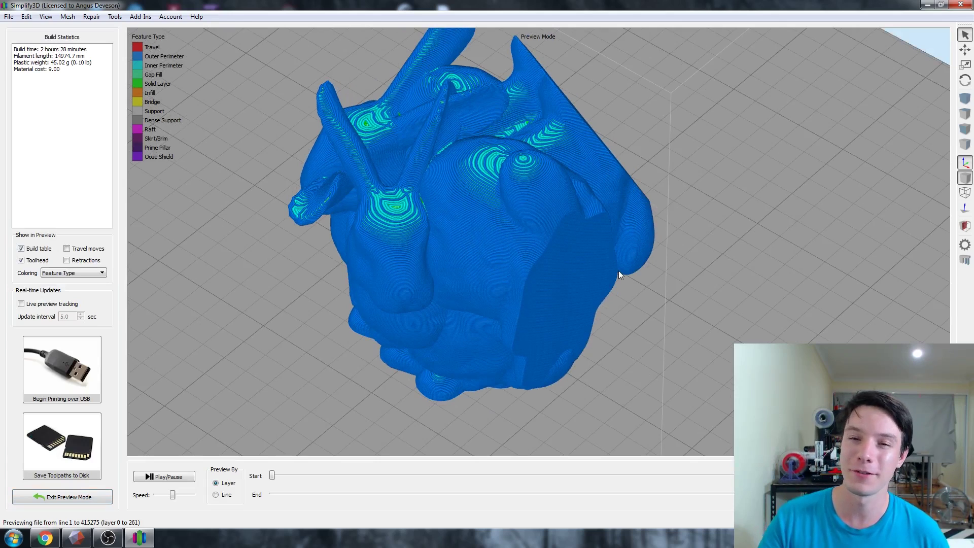
drag(731, 480, 837, 378)
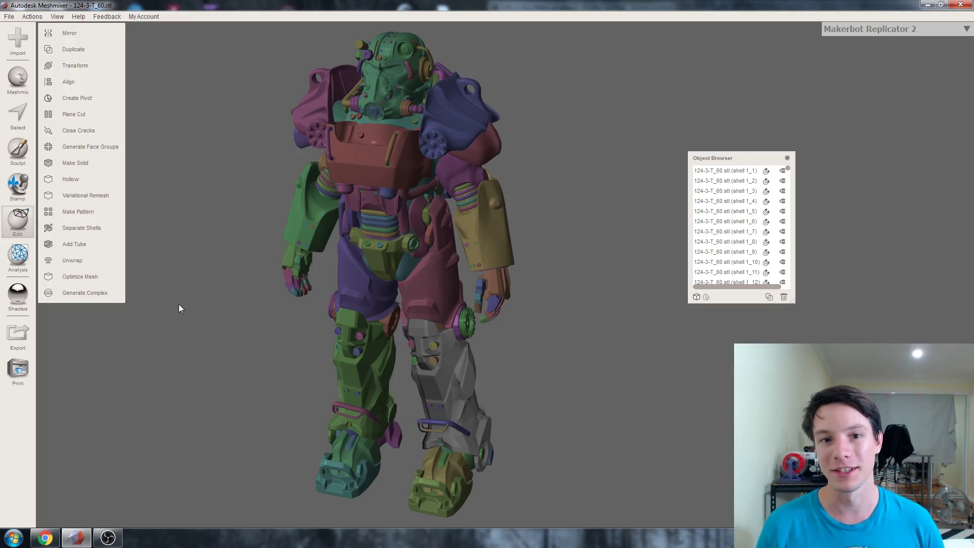
Switch to Meshmixer and examine the separate shells of the 124-3-T_60.stl armour model around the helmet, shoulders and chest.
scroll(333, 218, up, 3)
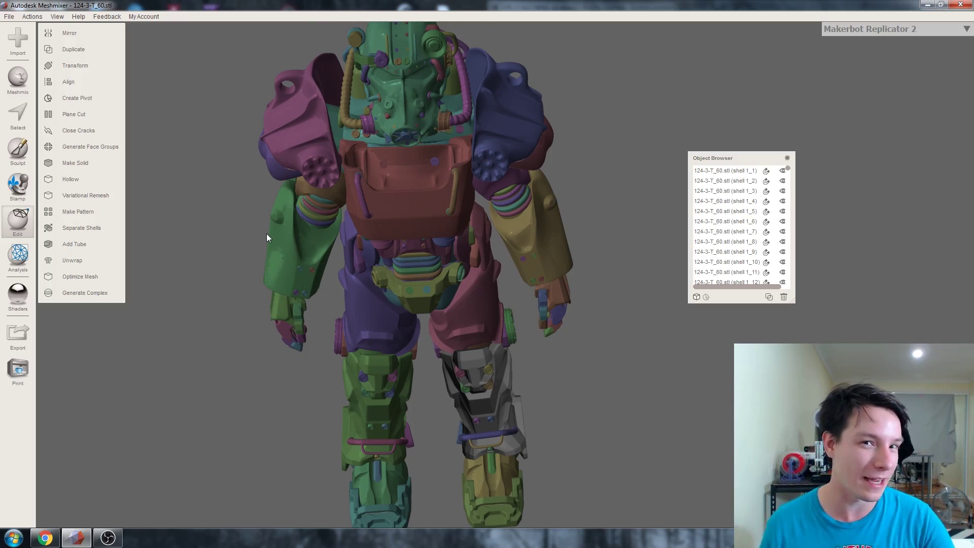
scroll(305, 185, up, 4)
right_drag(305, 185, 229, 271)
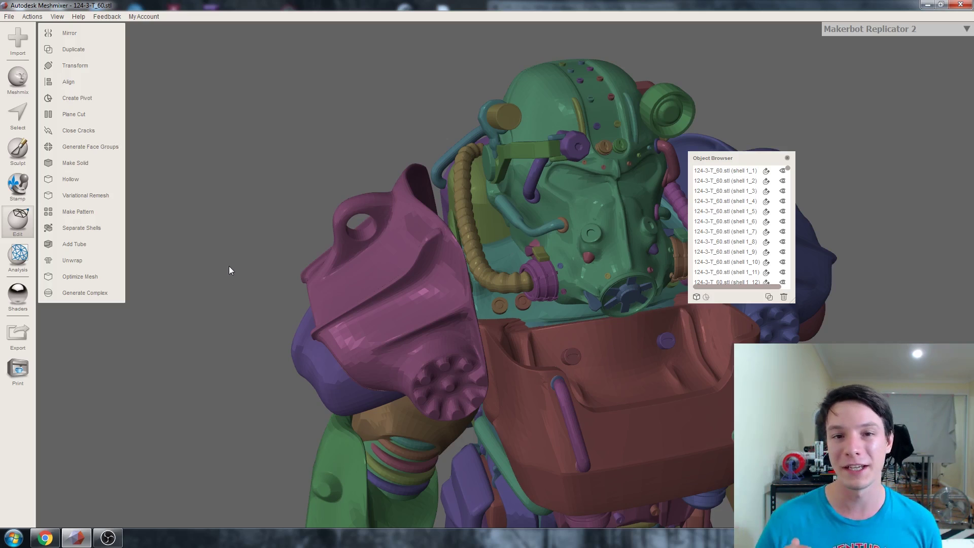
right_drag(132, 271, 282, 267)
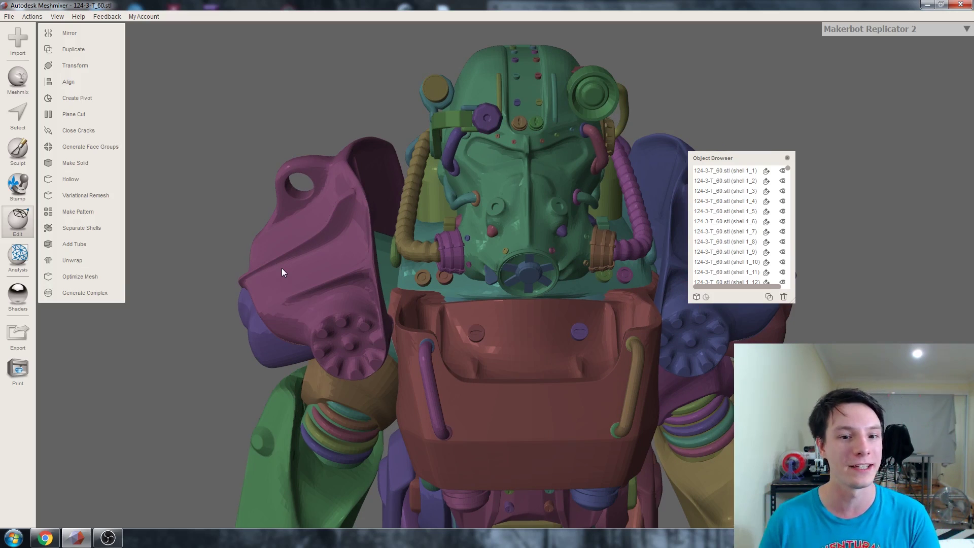
right_drag(282, 268, 480, 87)
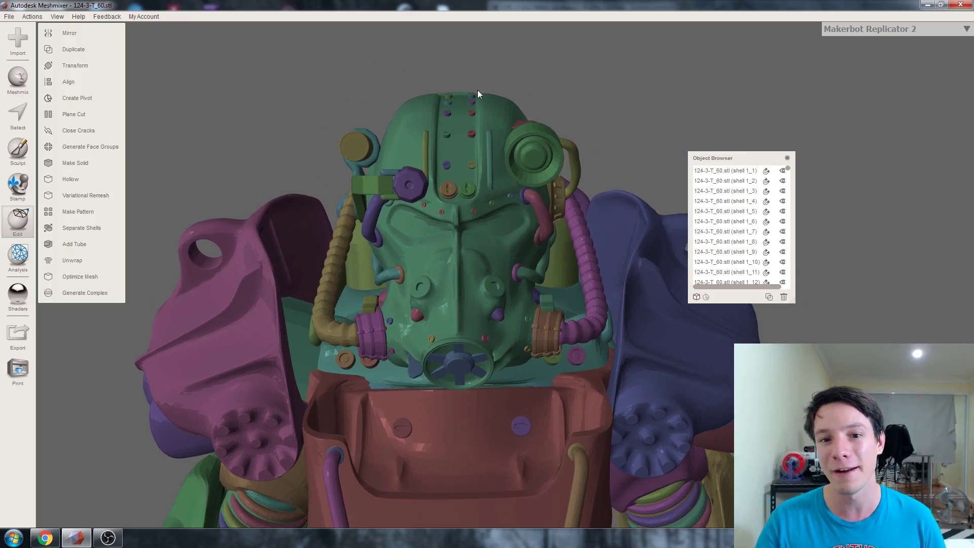
right_drag(427, 149, 432, 219)
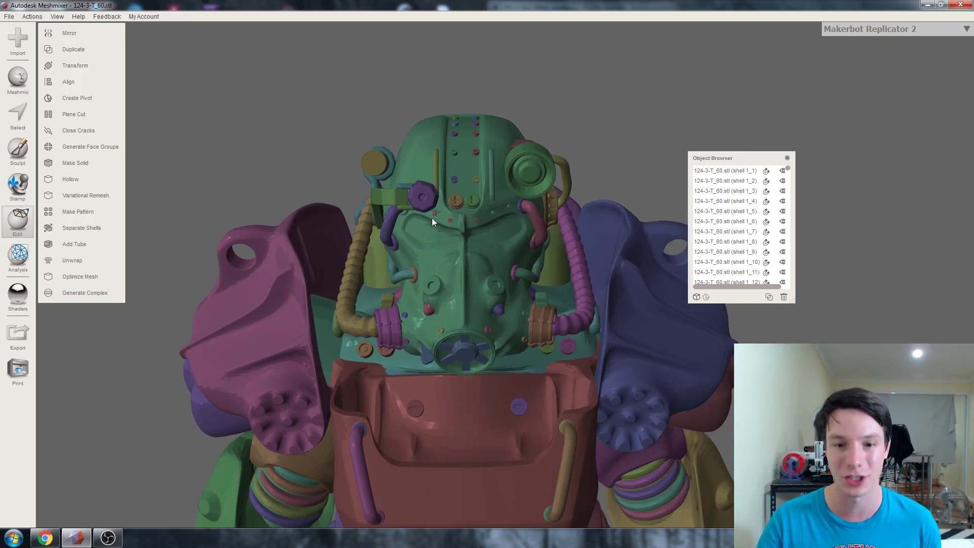
right_drag(353, 364, 401, 321)
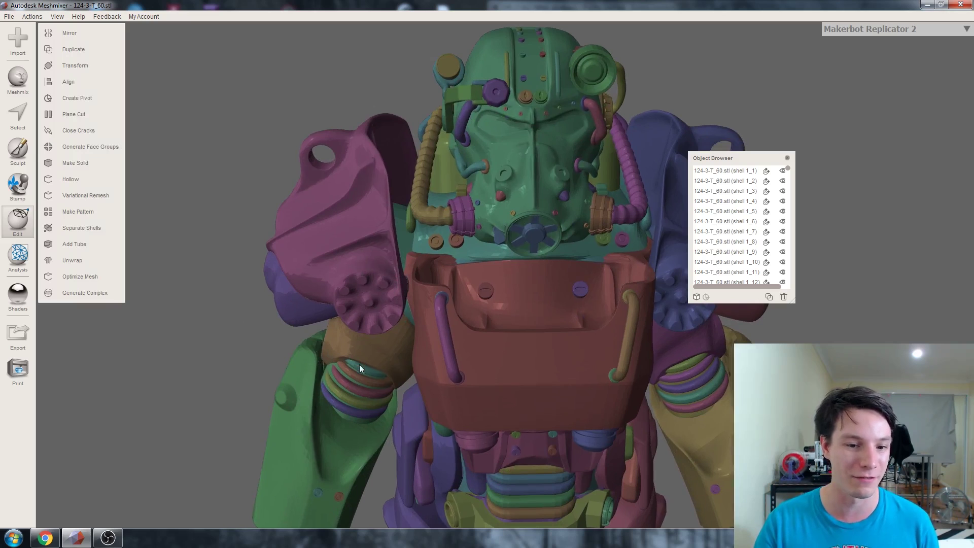
scroll(239, 255, down, 3)
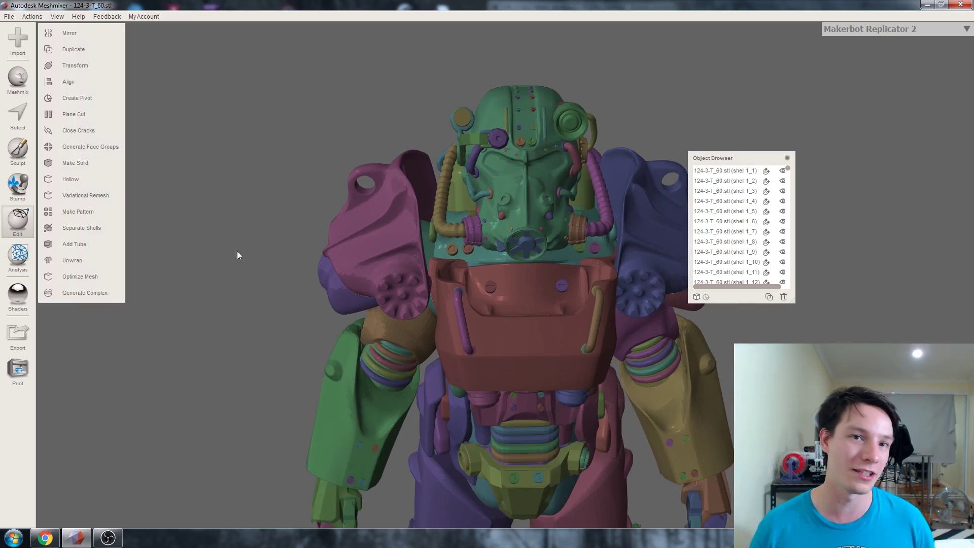